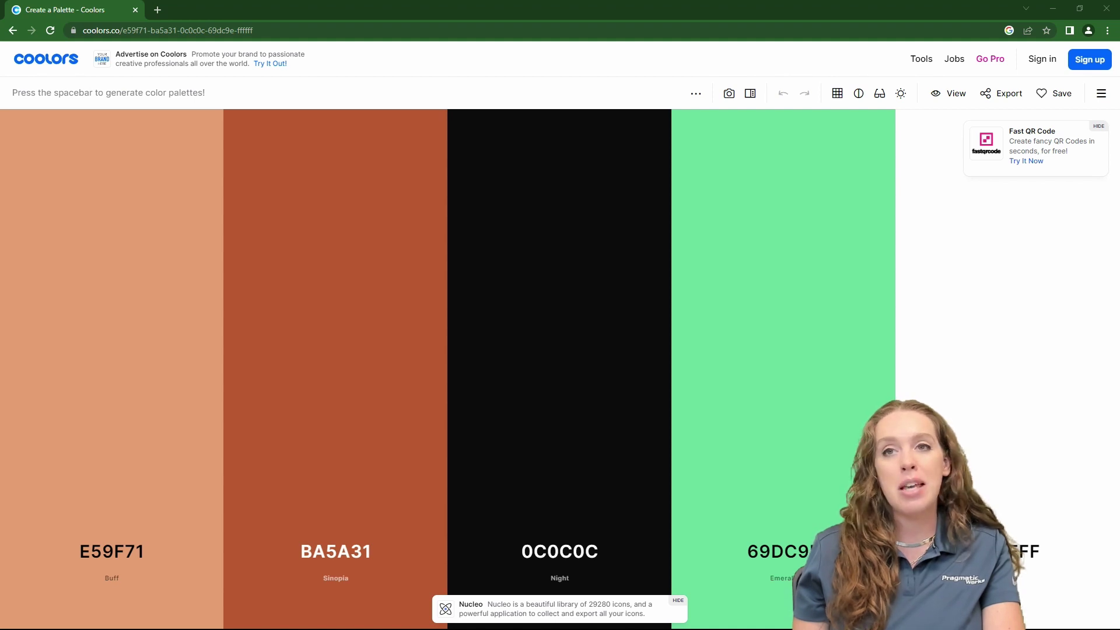
Generate random Coolors palettes, lock 94BFA7, and regenerate the other colours.
key("space")
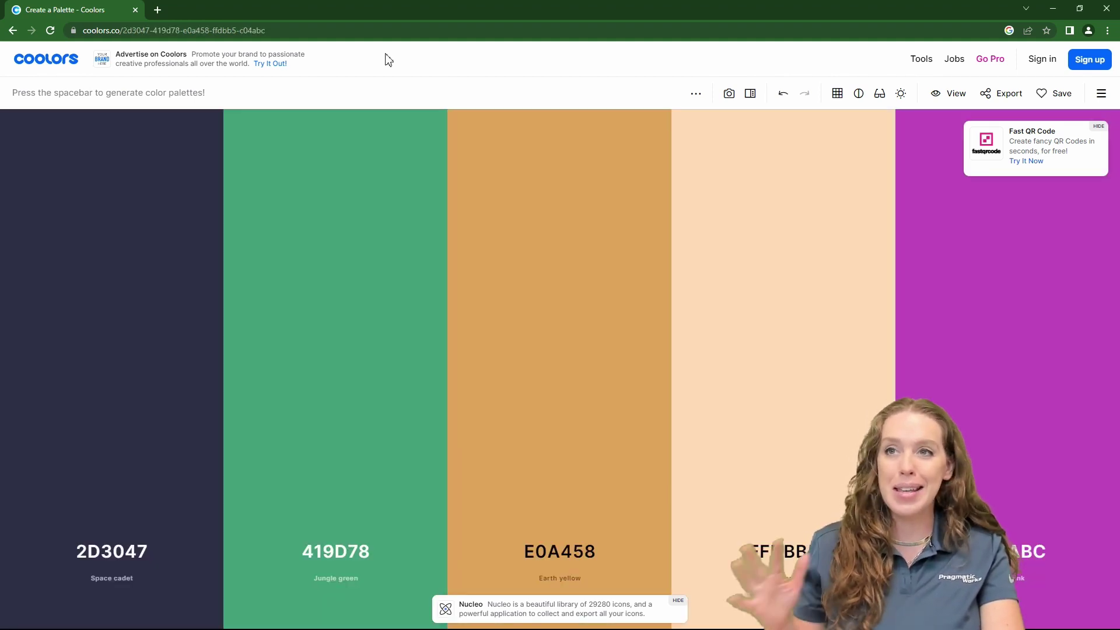
key("space")
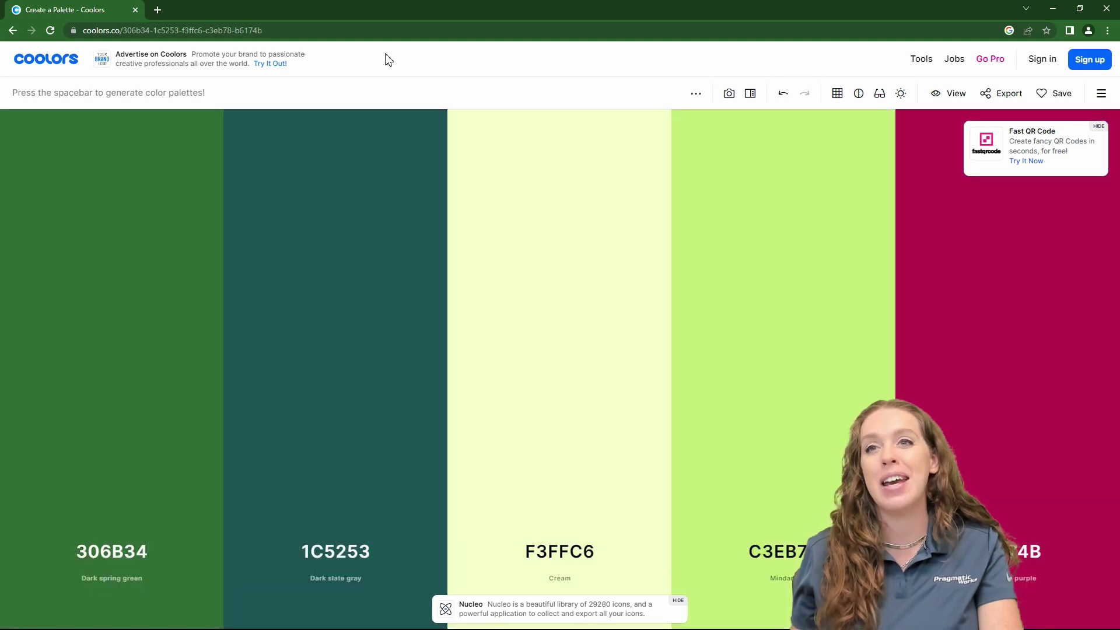
key("space")
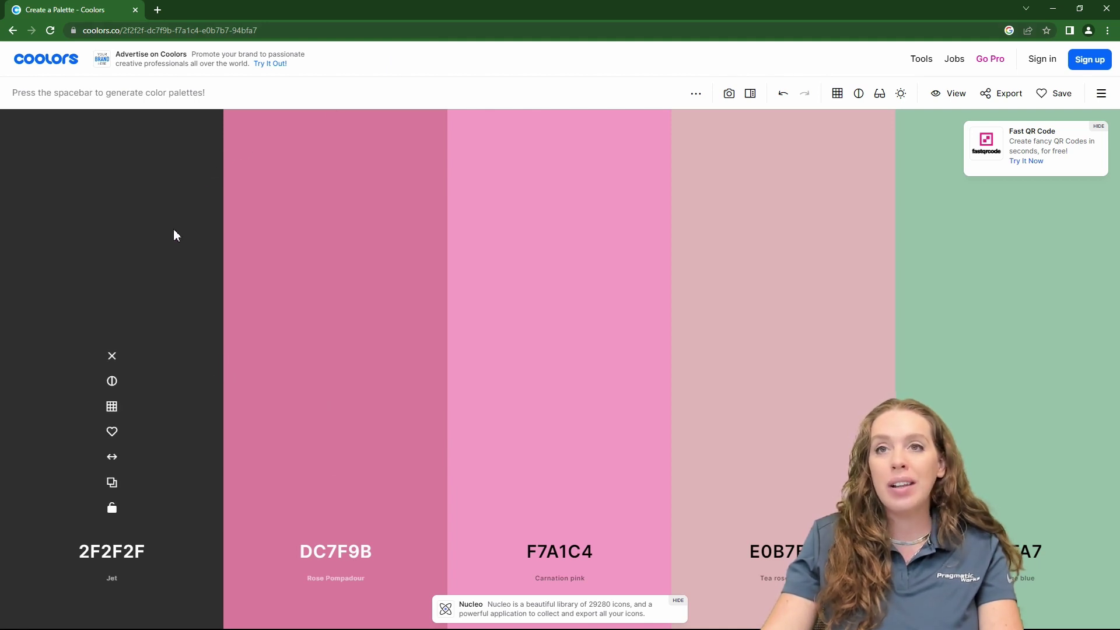
mouse_move(390, 211)
mouse_move(1093, 367)
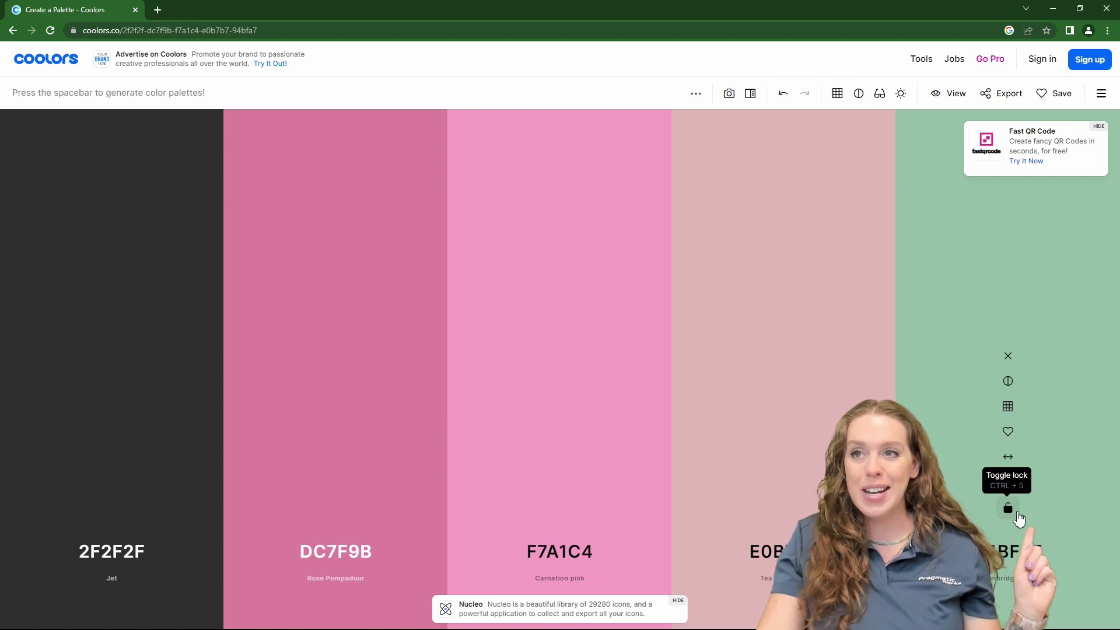
left_click(1018, 514)
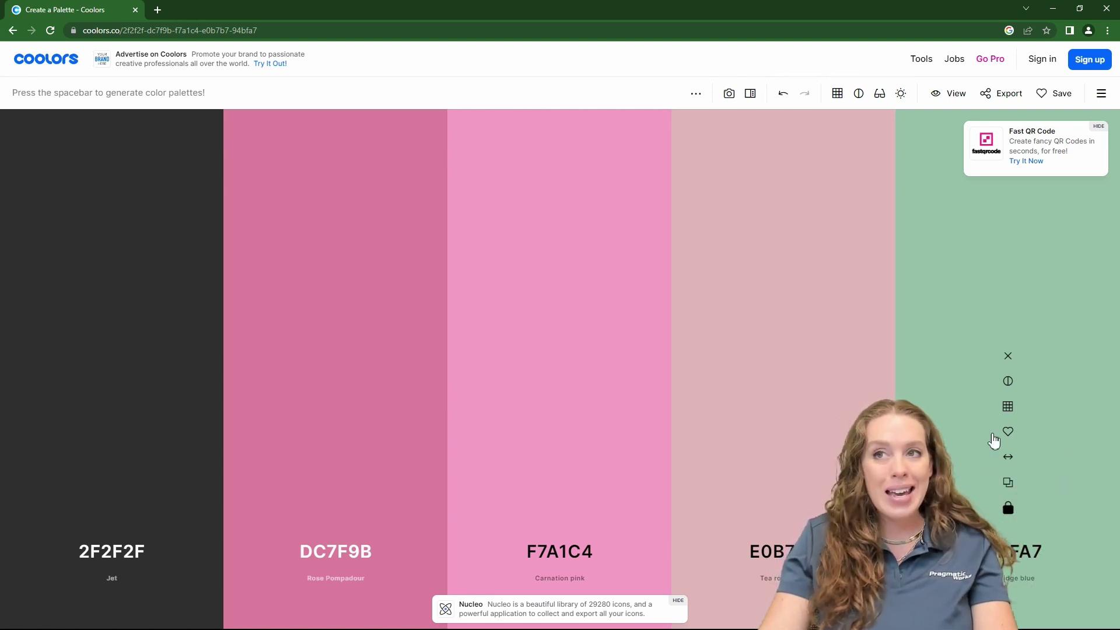
key("space")
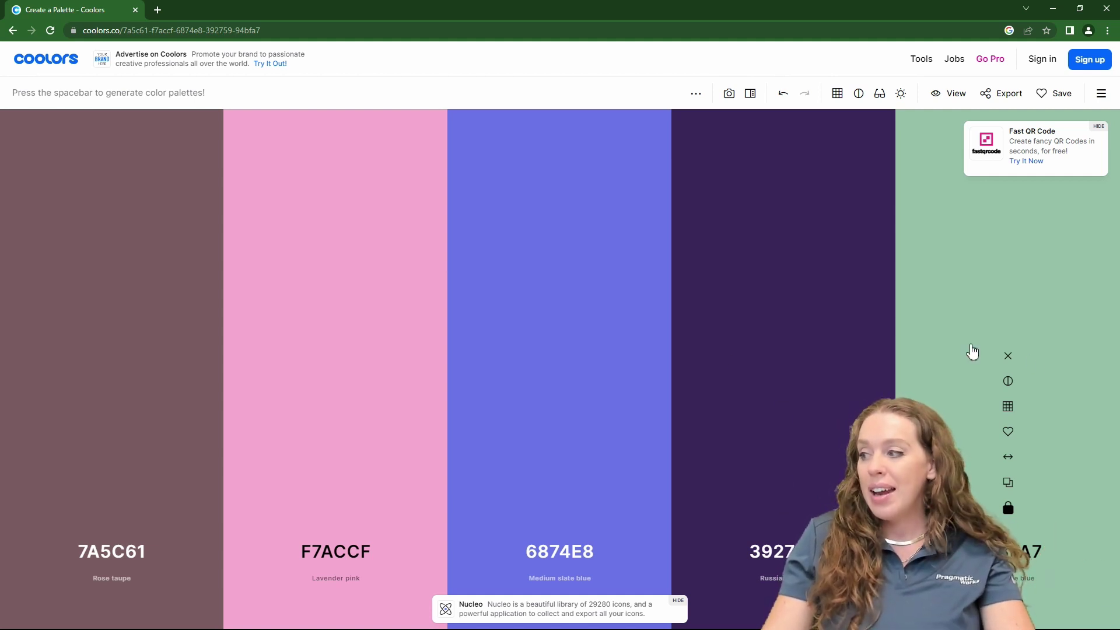
Lock 6874E8, regenerate the unlocked colours, and open the 17183B colour editor.
left_click(561, 509)
key("space")
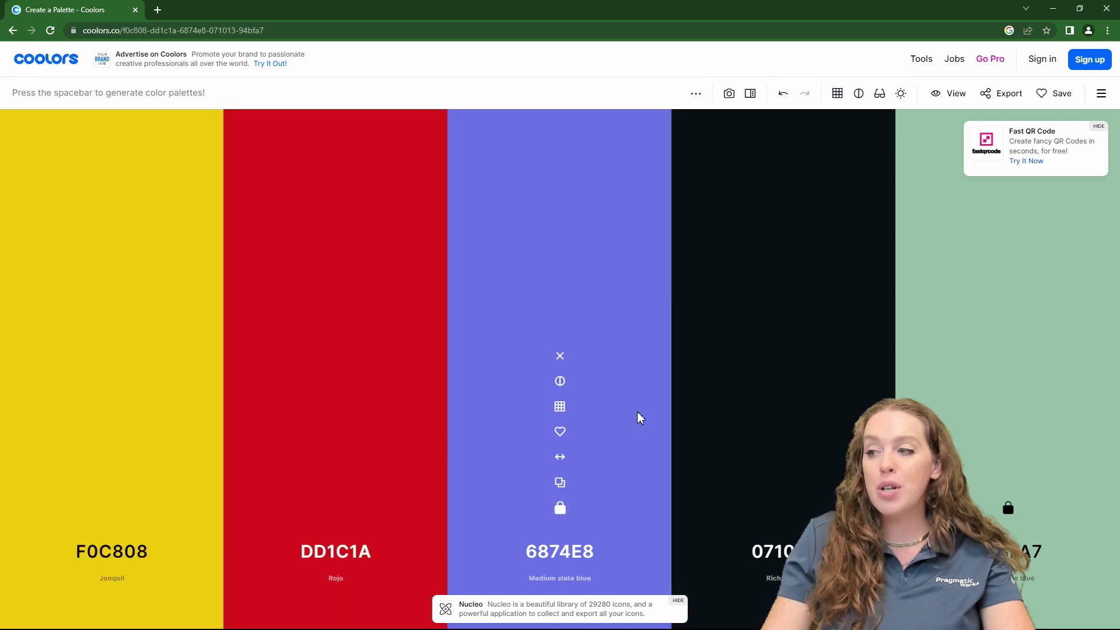
key("space")
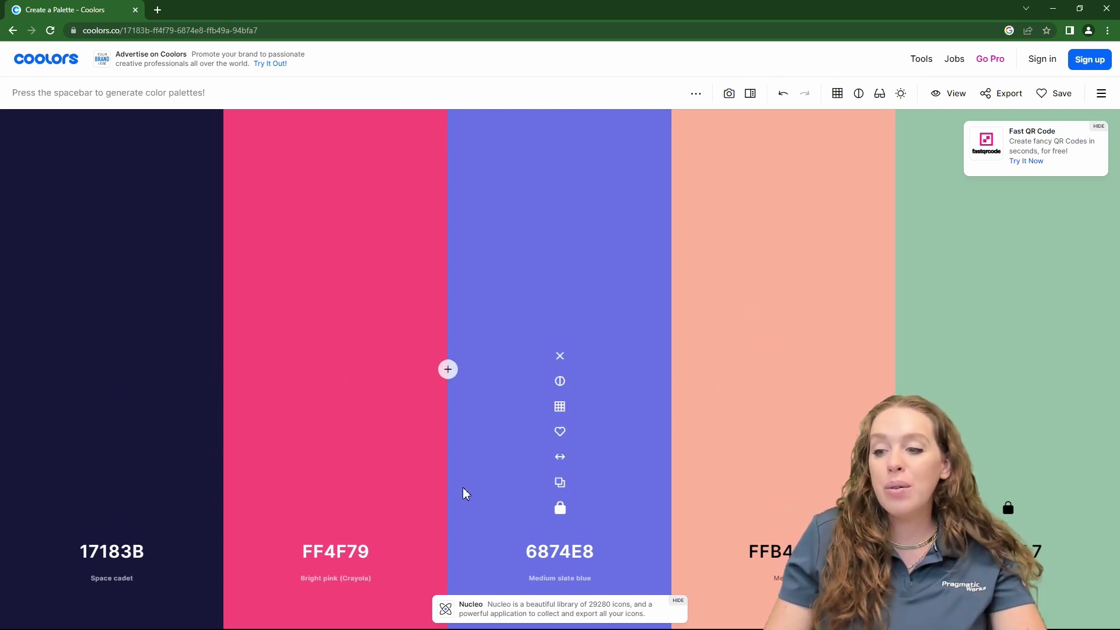
left_click(105, 558)
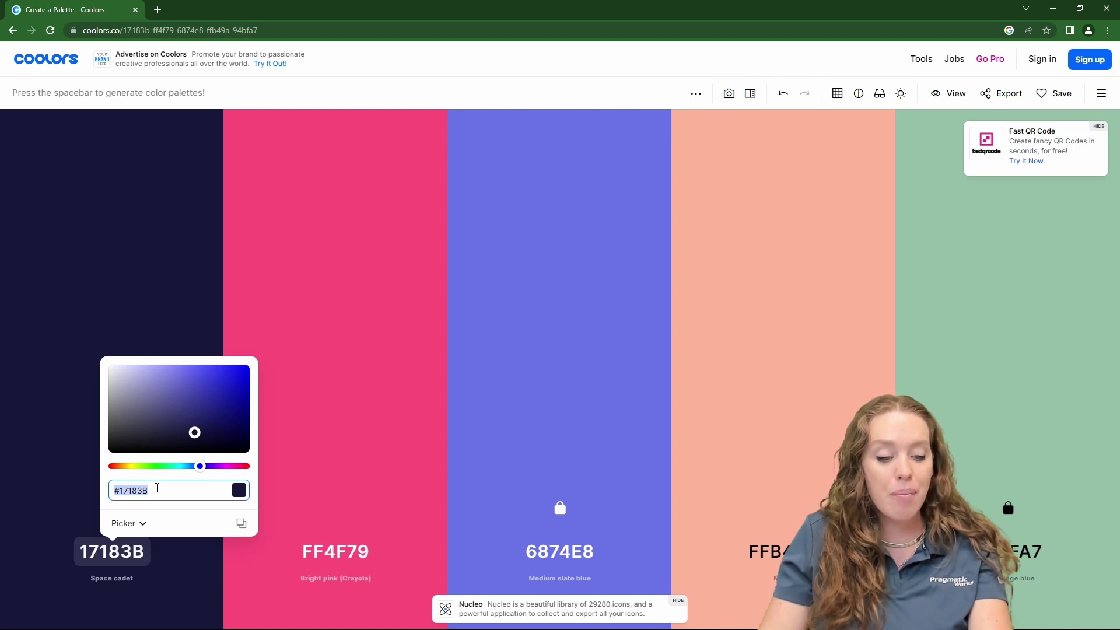
Highlight the 17183B hex code in the Coolors colour picker.
mouse_move(102, 476)
left_mouse_down()
mouse_move(161, 503)
mouse_move(177, 549)
left_mouse_up()
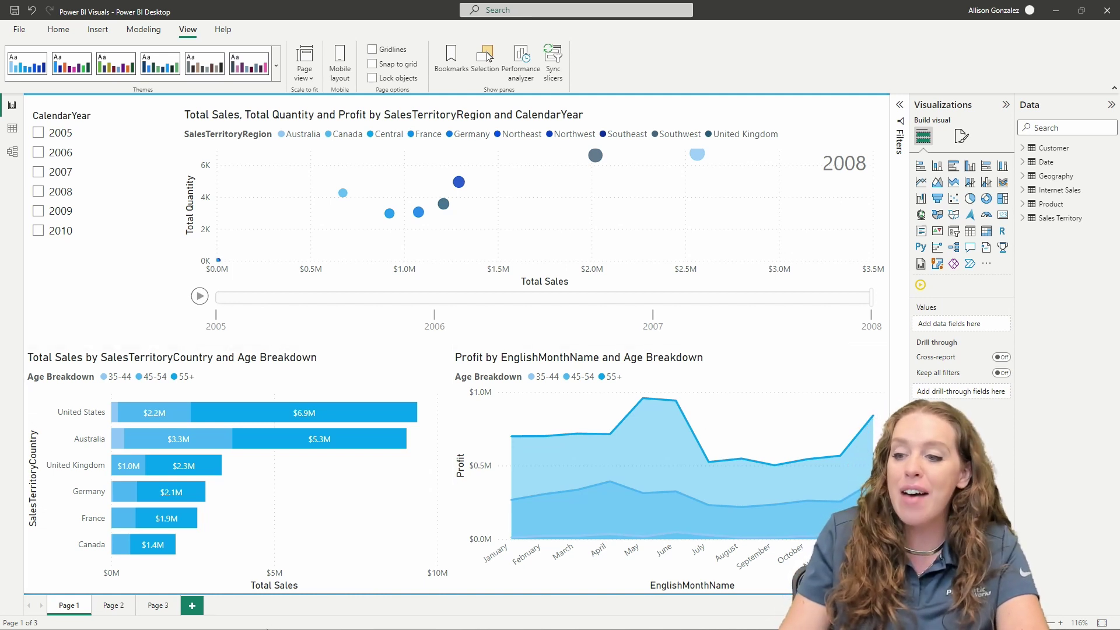
Review Page 2 and Page 3 of the report, then return to Page 1.
left_click(121, 608)
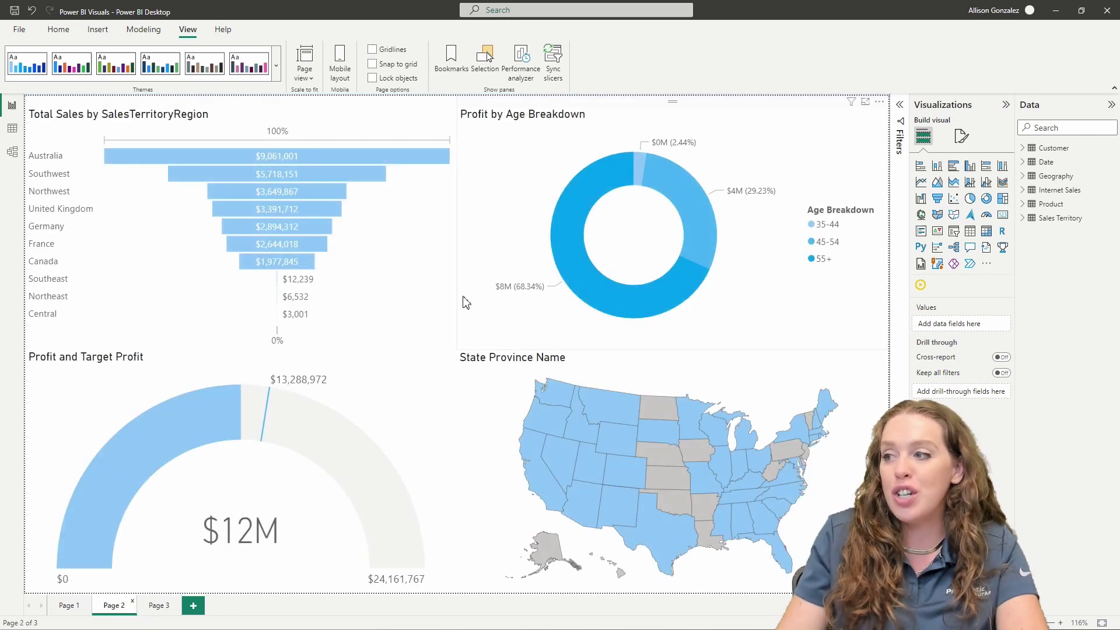
left_click(159, 605)
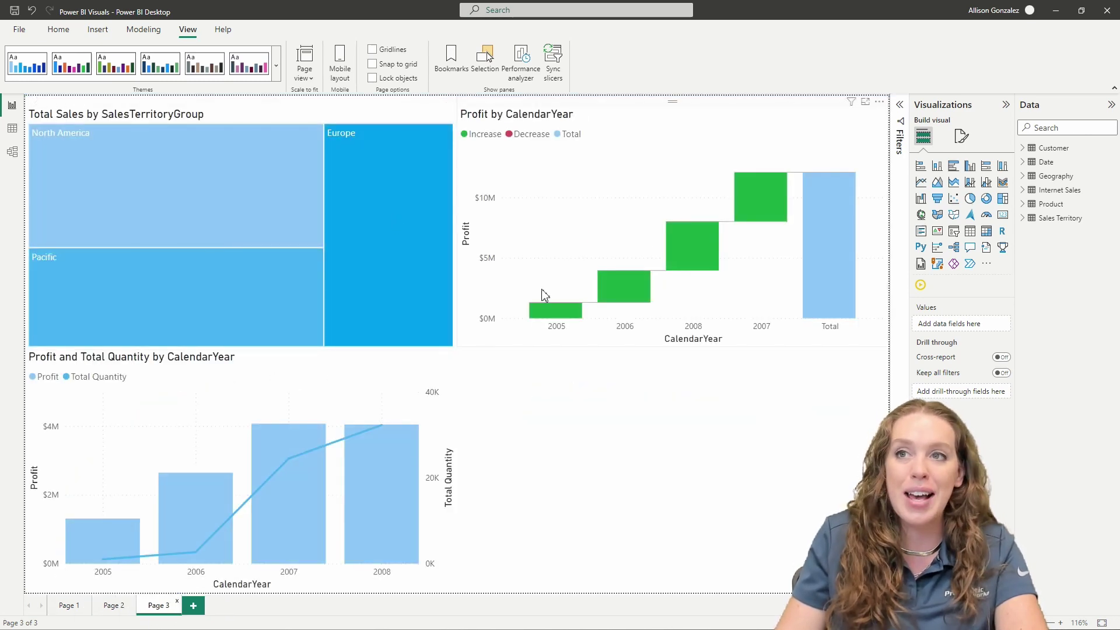
left_click(69, 606)
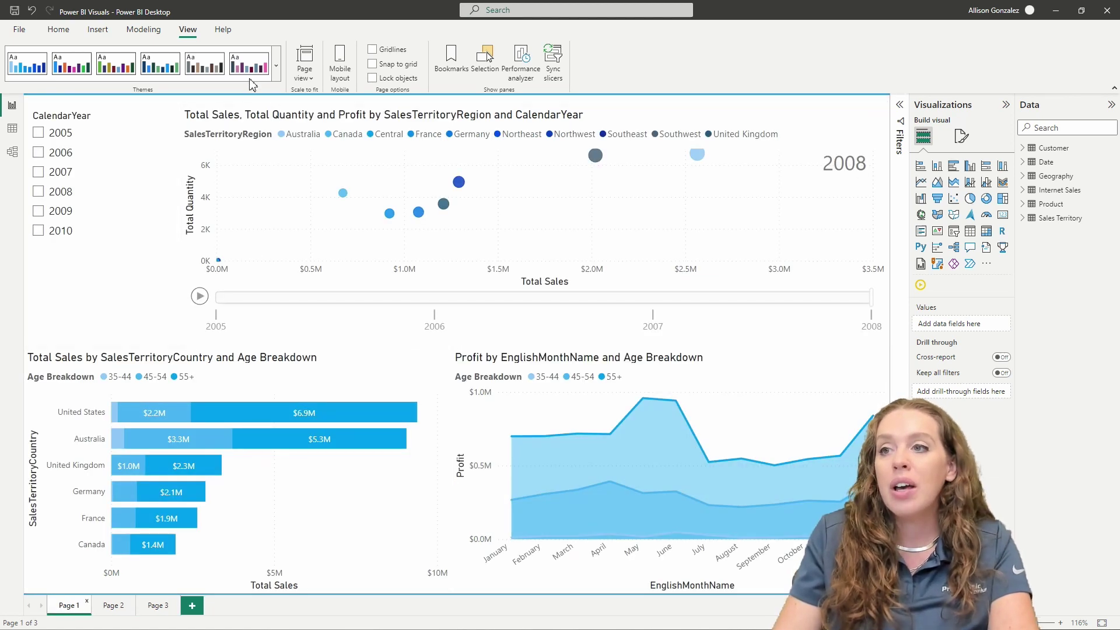
Point out the View ribbon's themes gallery and expand its full theme list.
left_click(195, 32)
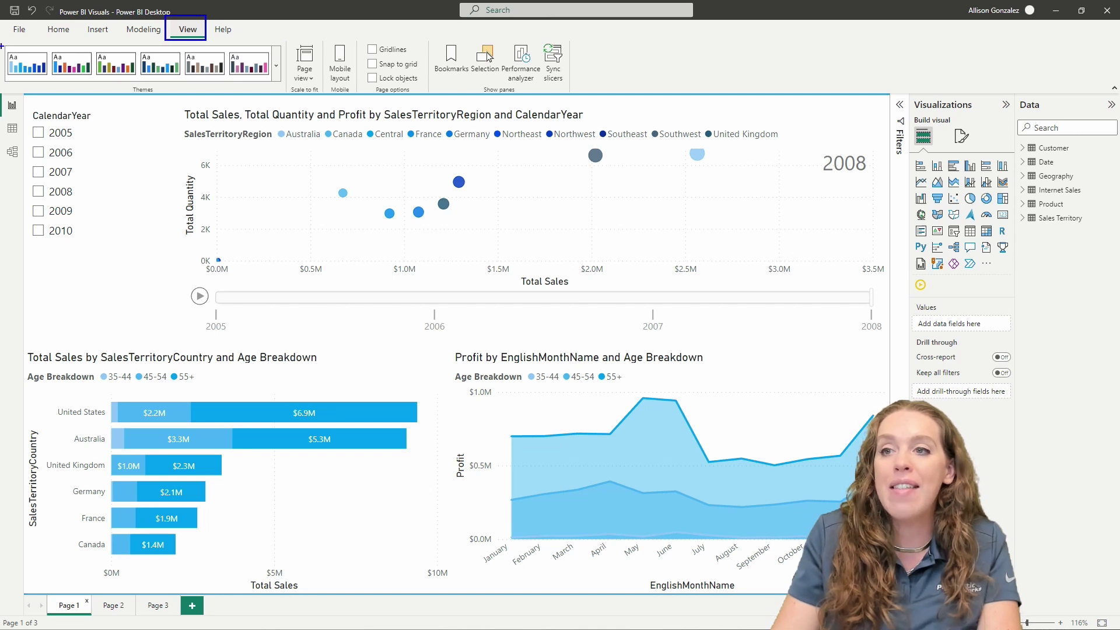
key("Tab")
mouse_move(67, 61)
left_mouse_down()
mouse_move(286, 87)
mouse_move(295, 149)
left_mouse_up()
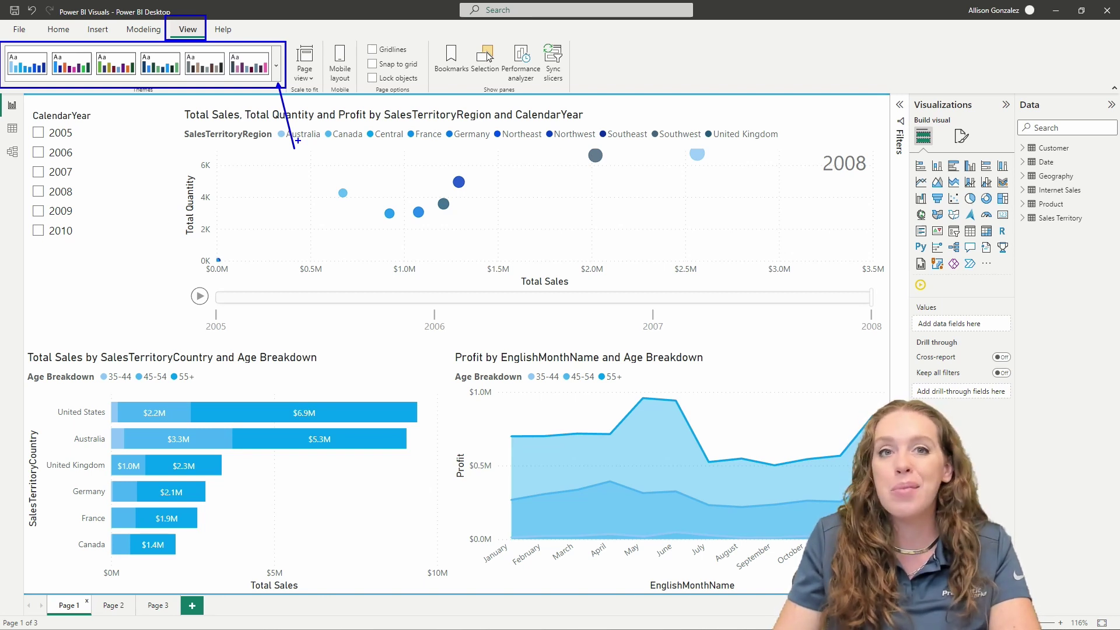
key("Escape")
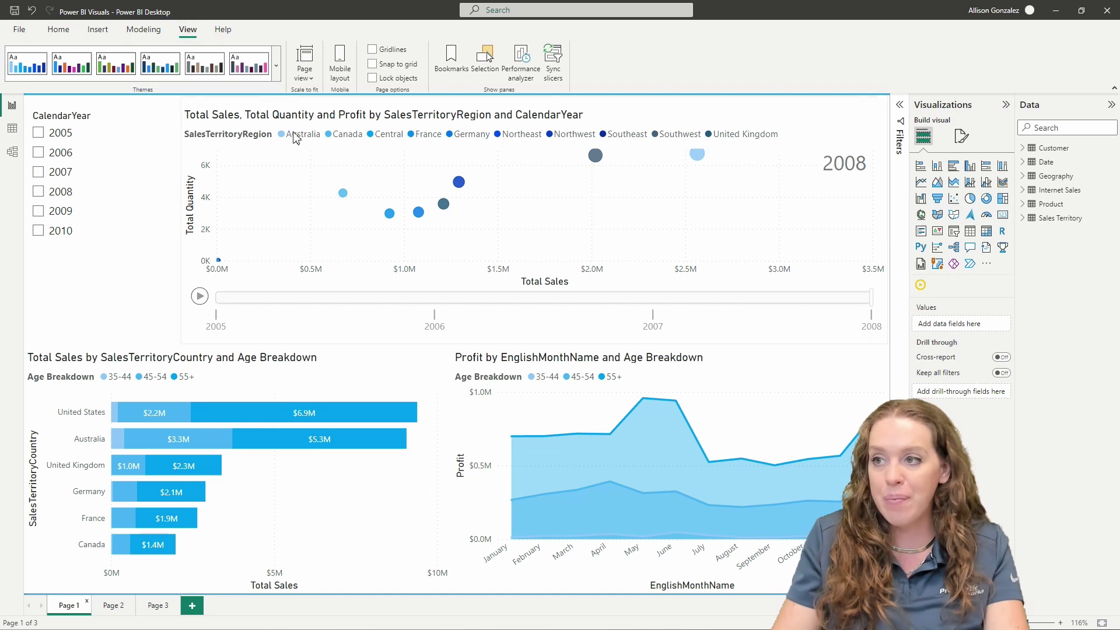
left_click(277, 65)
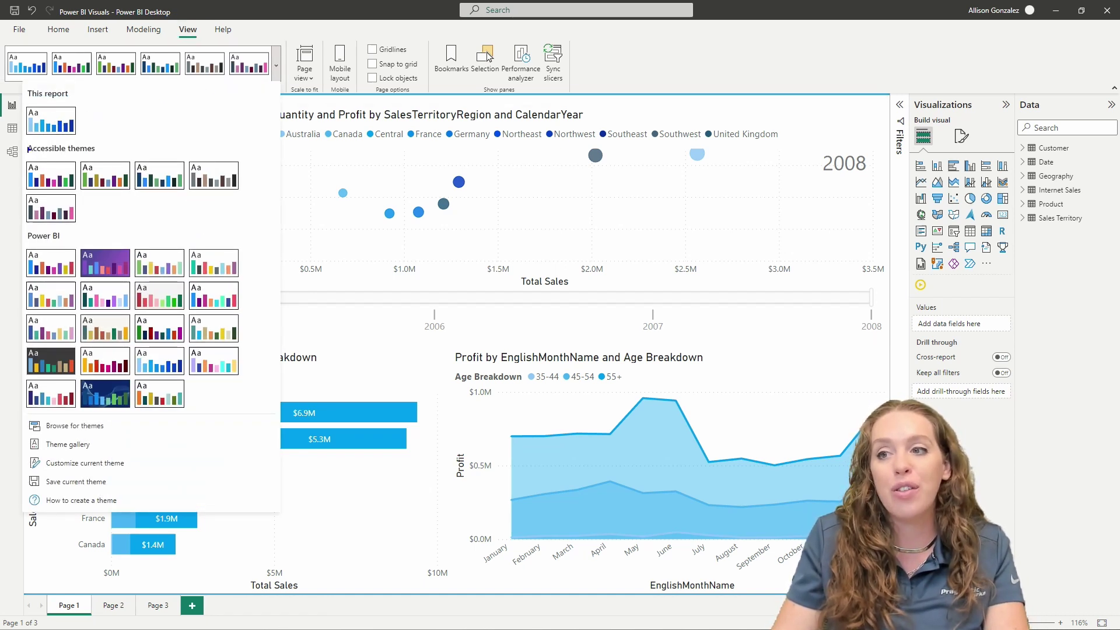
Point out the Accessible themes section and apply its first theme.
mouse_move(24, 142)
left_mouse_down()
mouse_move(116, 193)
mouse_move(245, 225)
left_mouse_up()
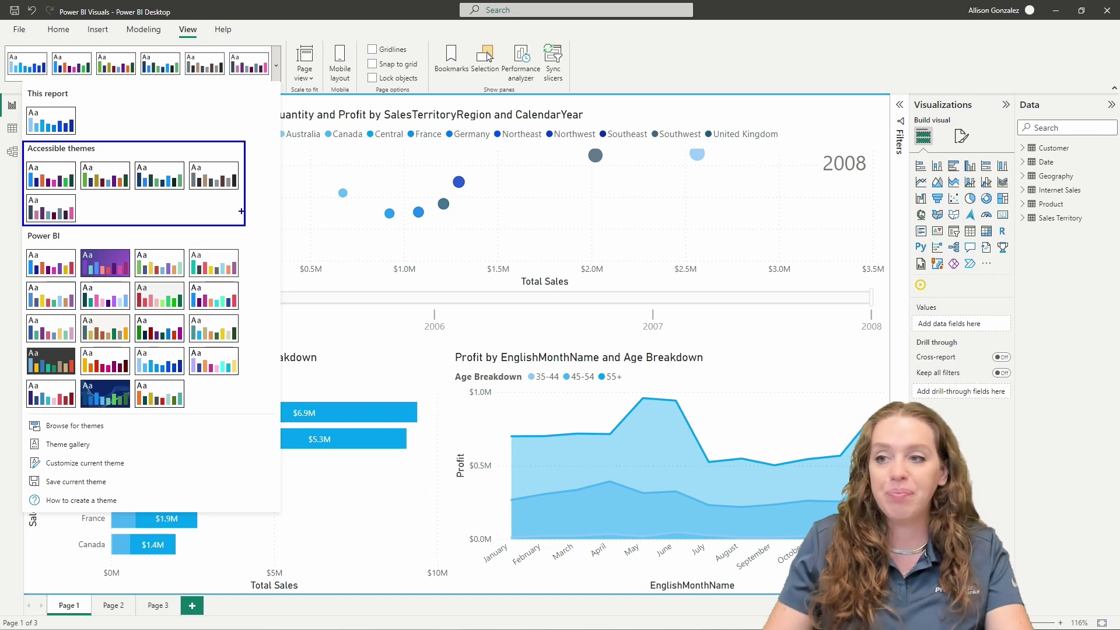
left_click(64, 184)
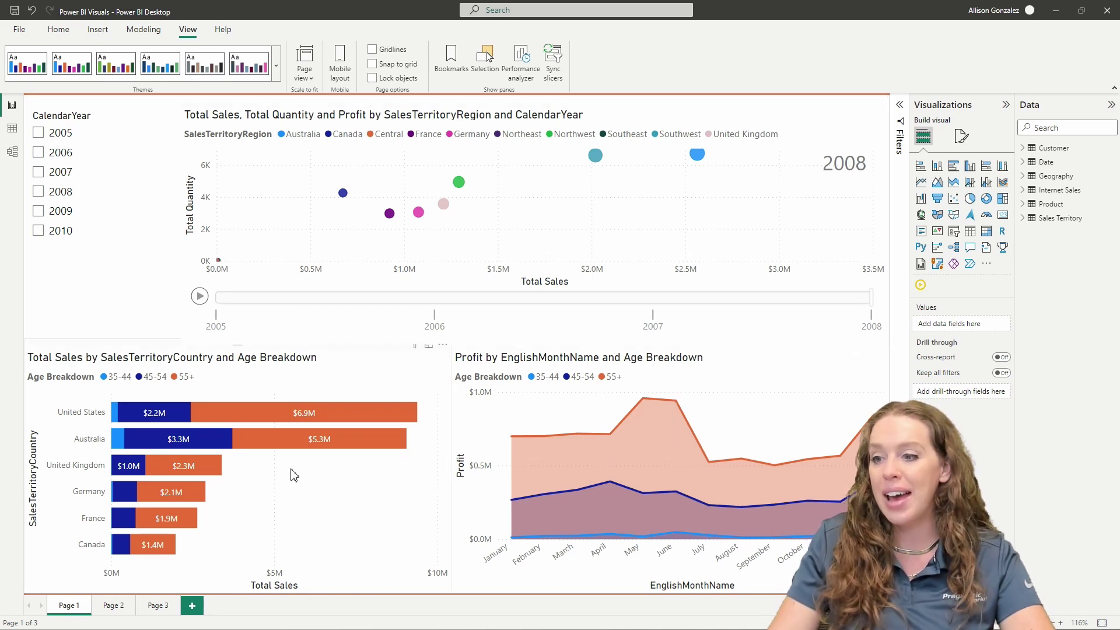
Check the first accessible theme's colours on Pages 2 and 3, returning to Page 1.
left_click(120, 608)
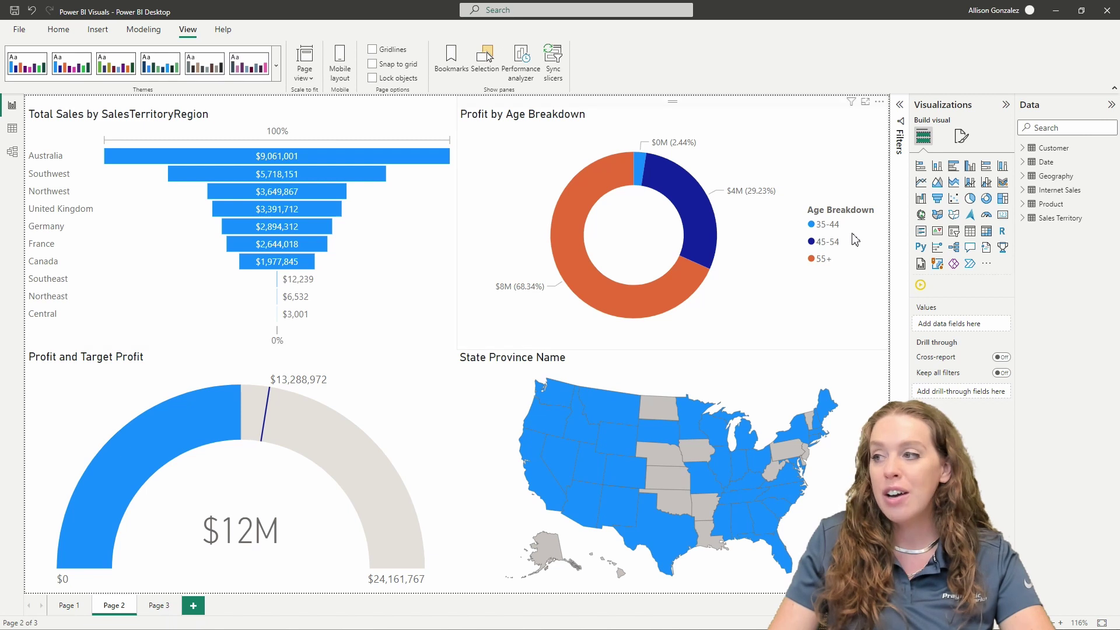
left_click(159, 606)
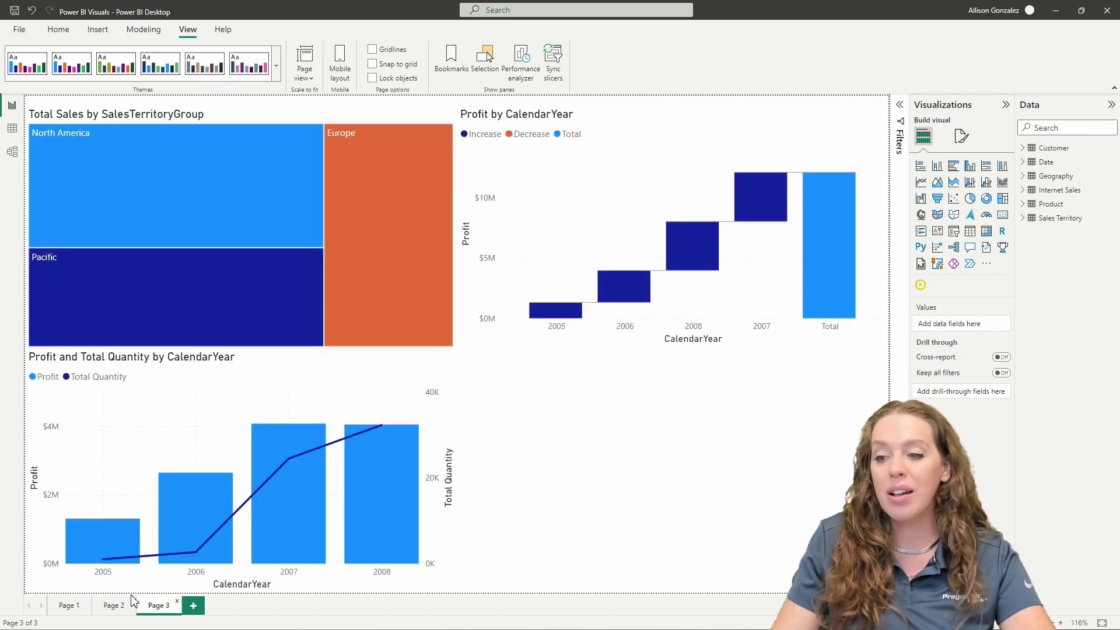
left_click(69, 607)
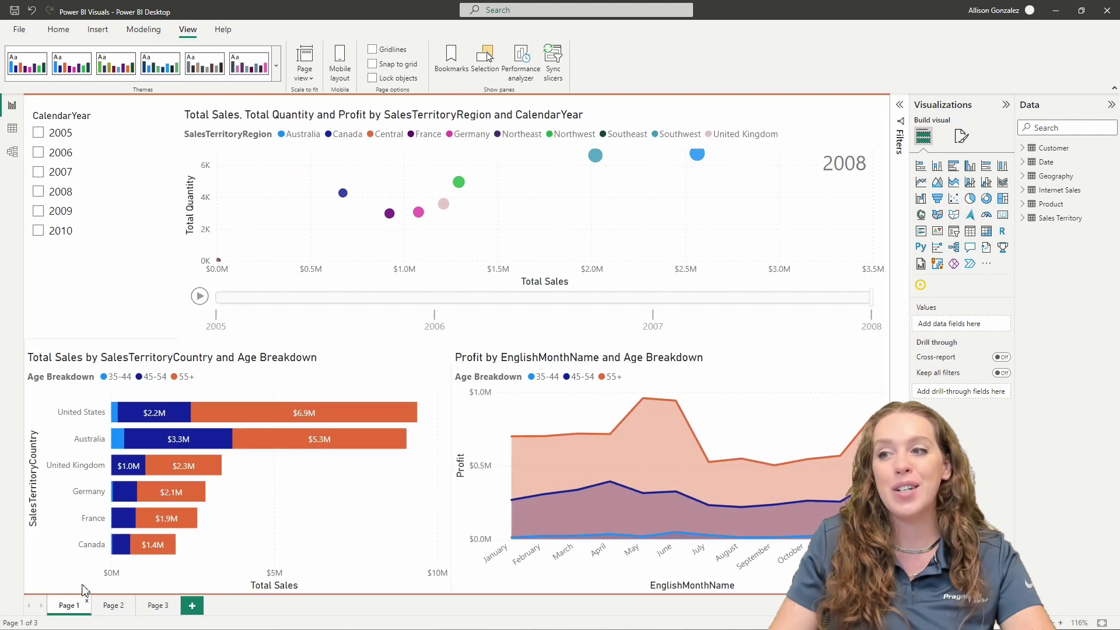
Apply the second accessible theme and review its green, navy and olive colours on every page.
left_click(276, 65)
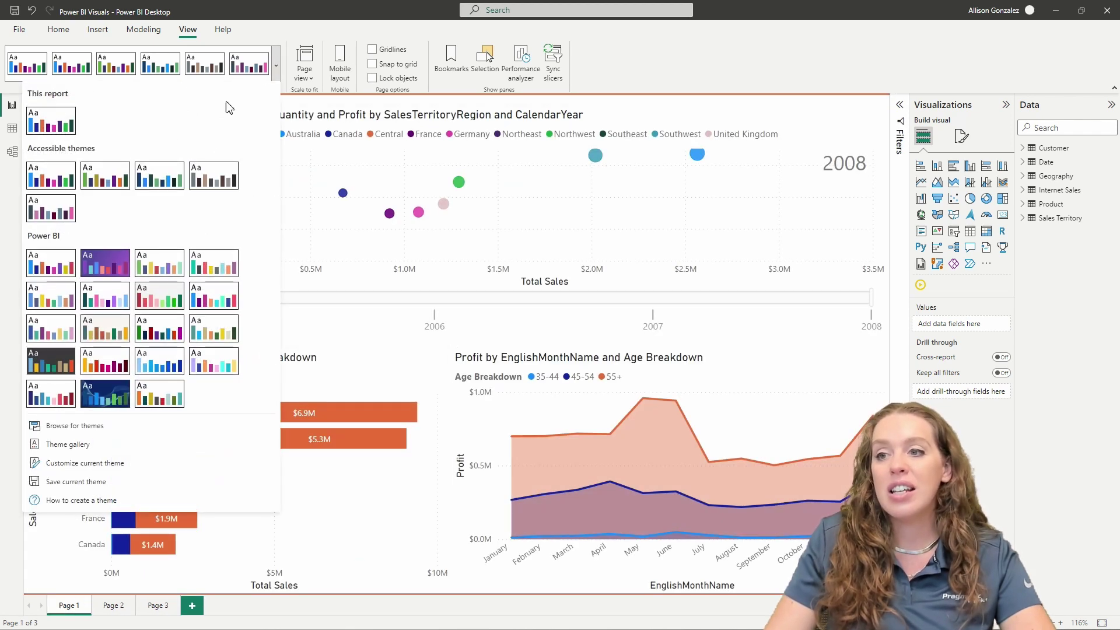
left_click(113, 183)
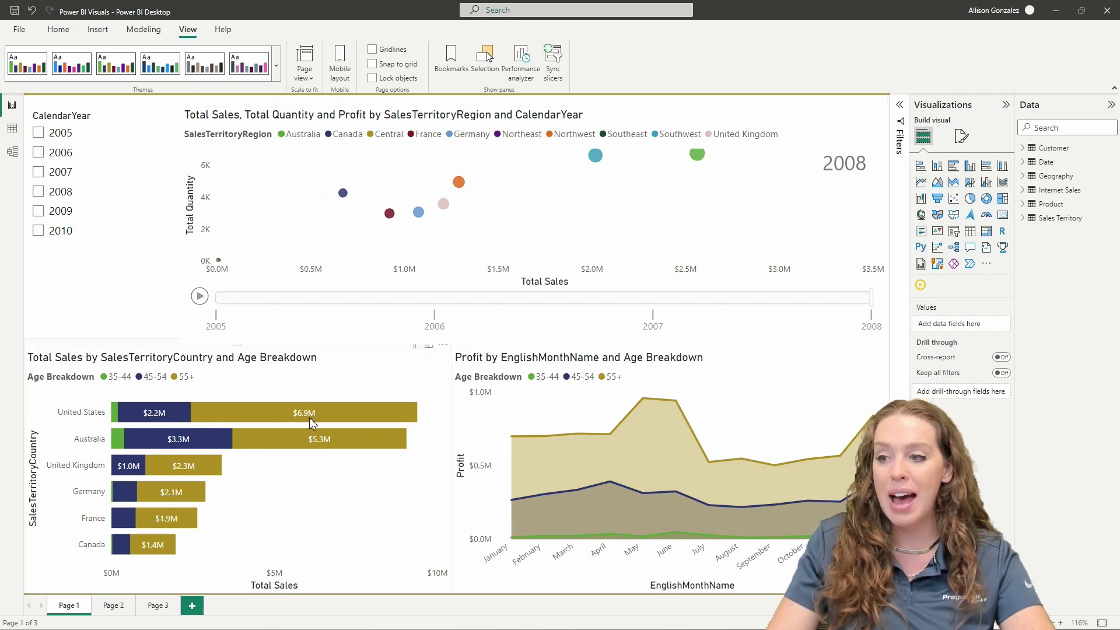
left_click(114, 606)
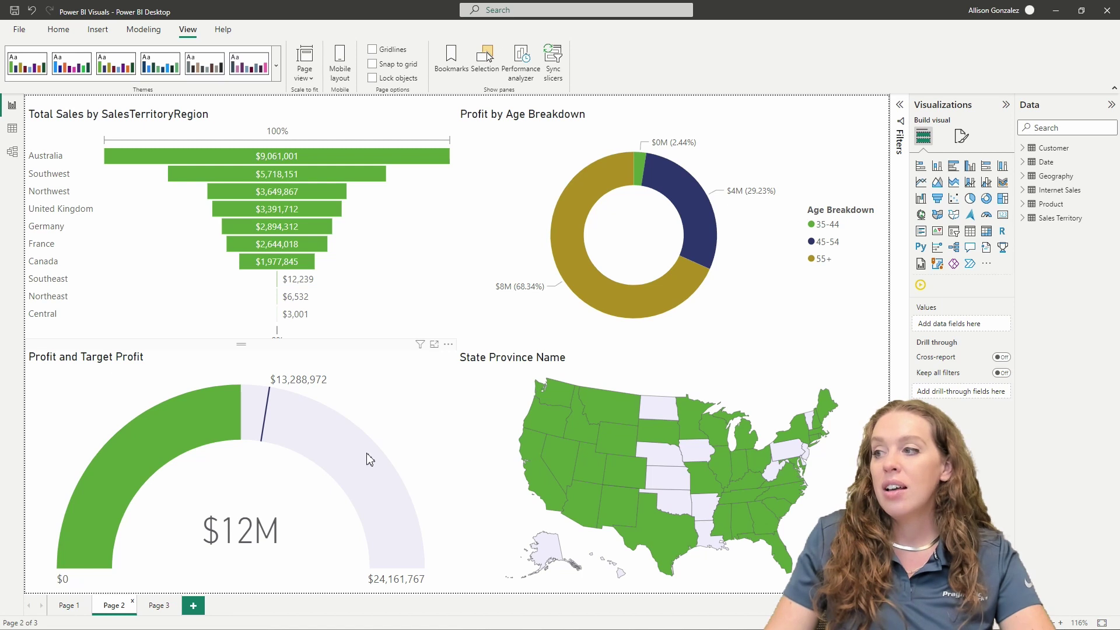
mouse_move(702, 224)
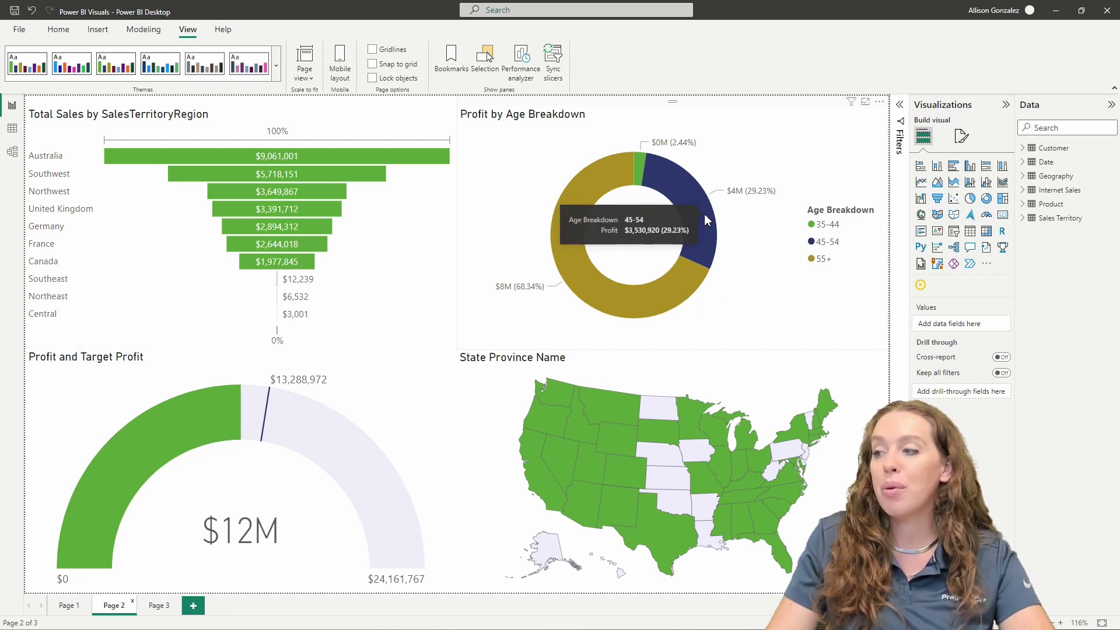
mouse_move(694, 302)
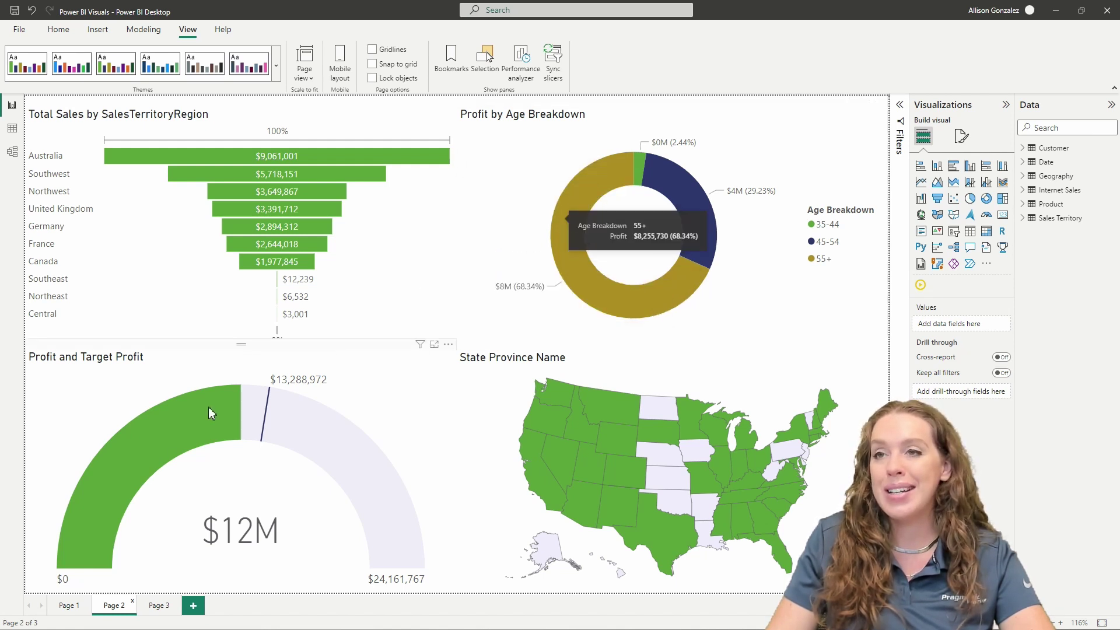
left_click(163, 608)
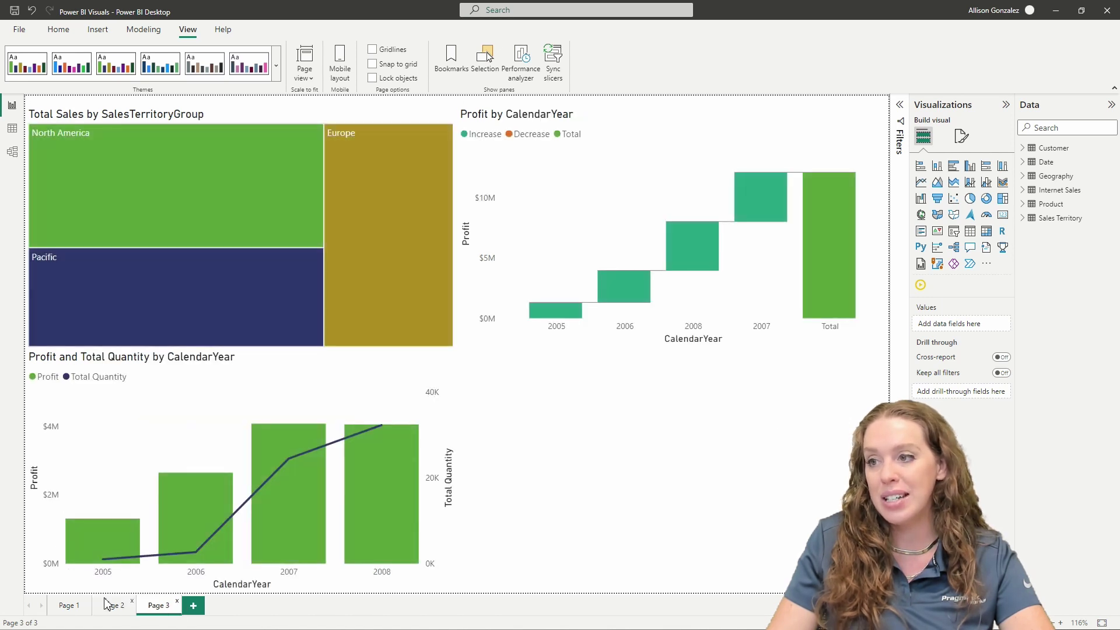
left_click(68, 609)
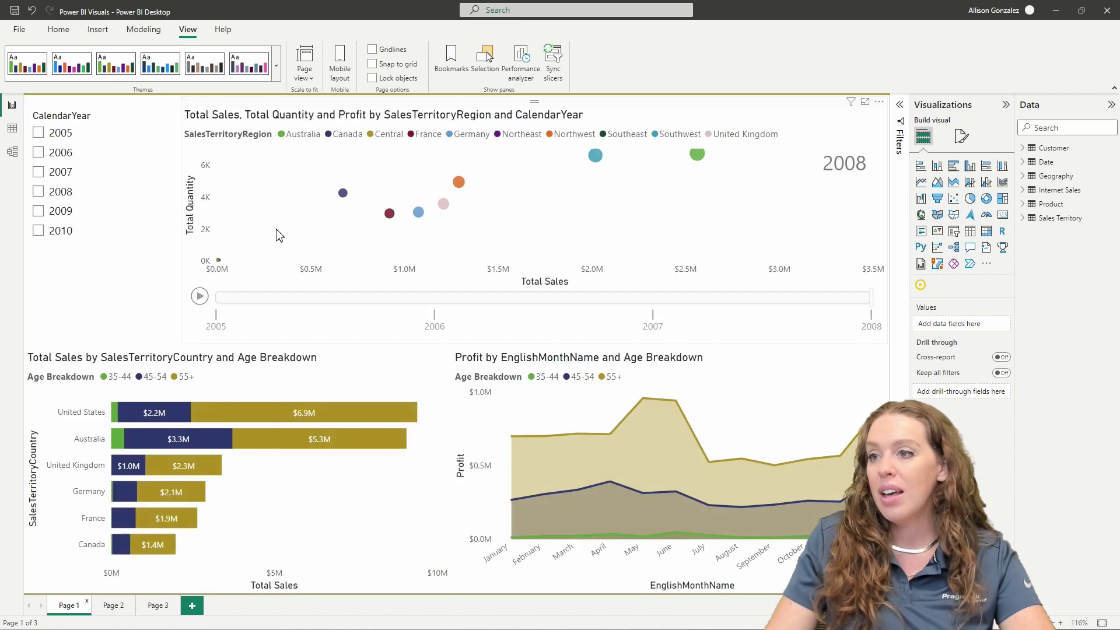
Apply the Accessible Tidal theme and check it on Pages 2 and 3.
left_click(277, 65)
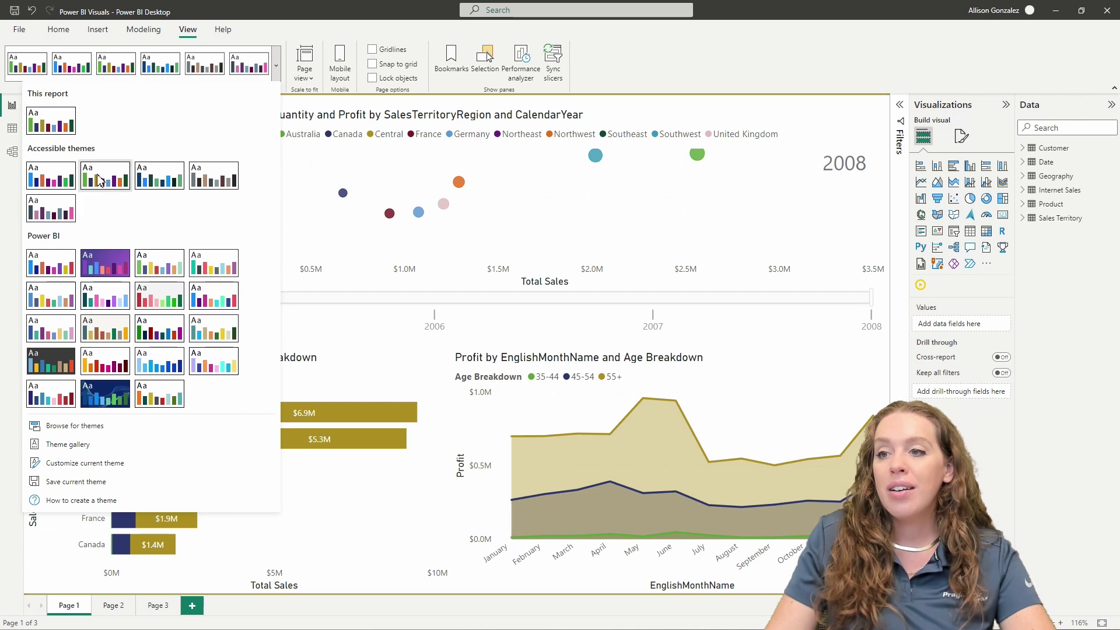
left_click(164, 180)
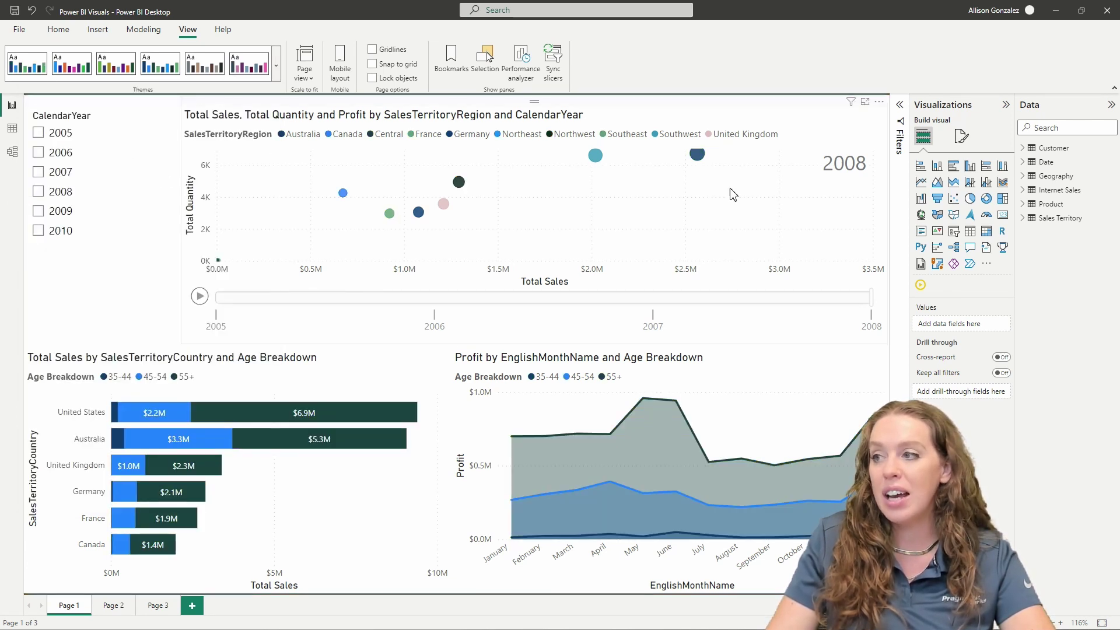
left_click(115, 607)
left_click(158, 607)
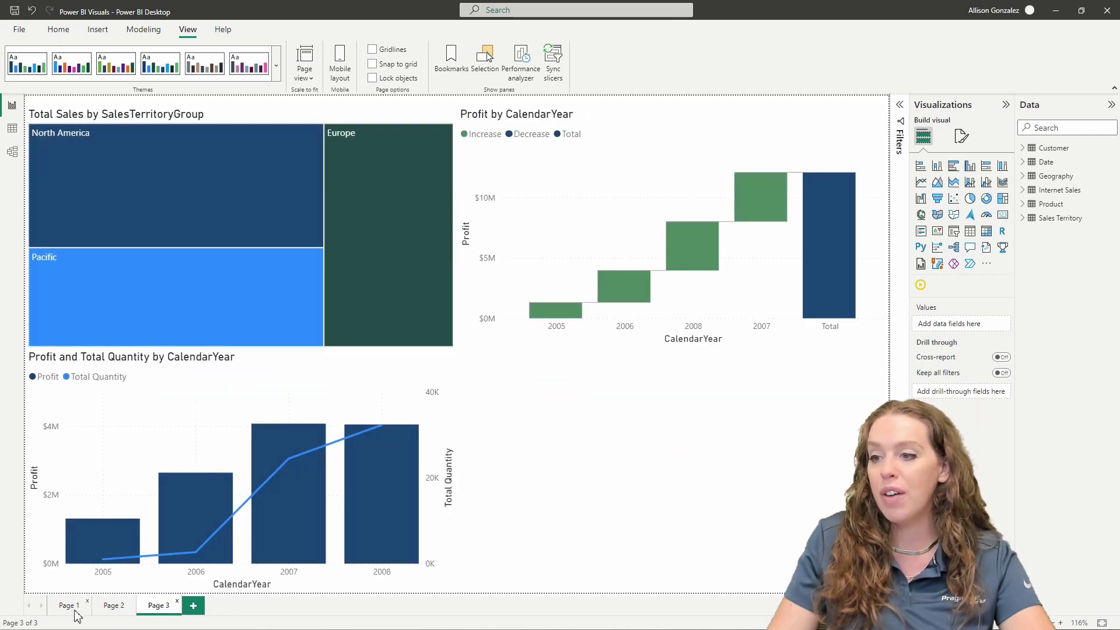
left_click(73, 610)
Review the grey-brown theme across pages, then apply the purple accessible theme.
left_click(277, 69)
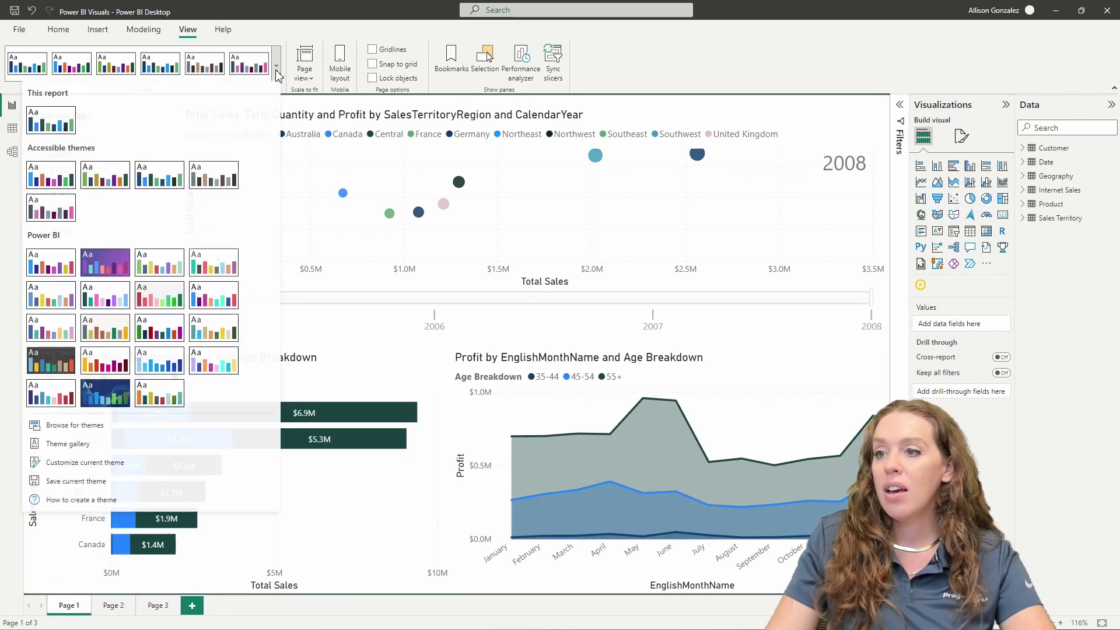
key("Escape")
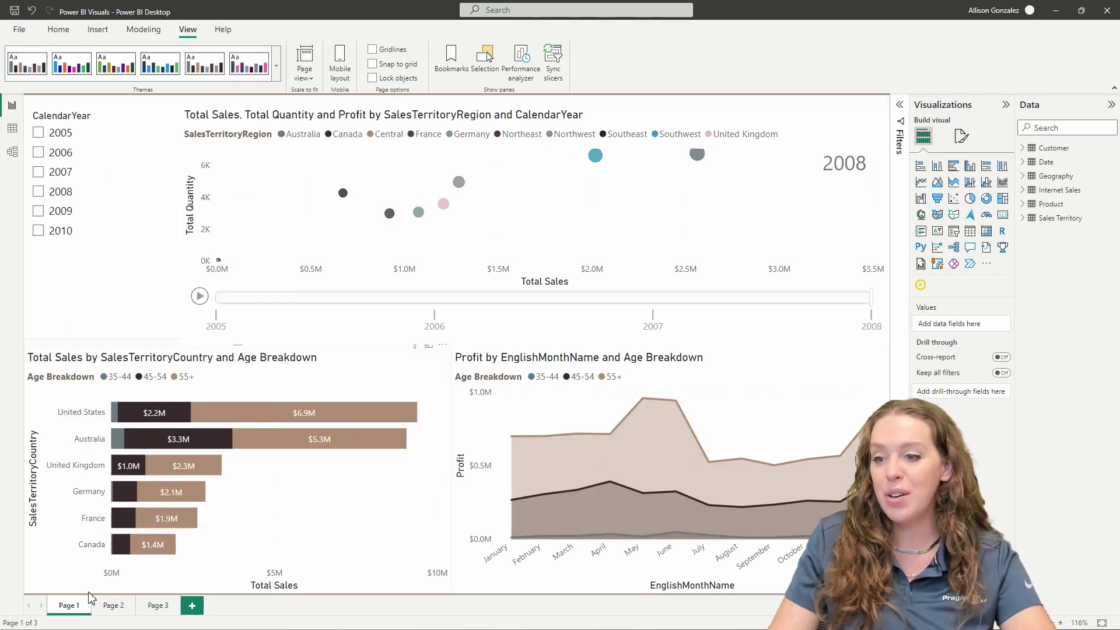
left_click(121, 611)
left_click(159, 606)
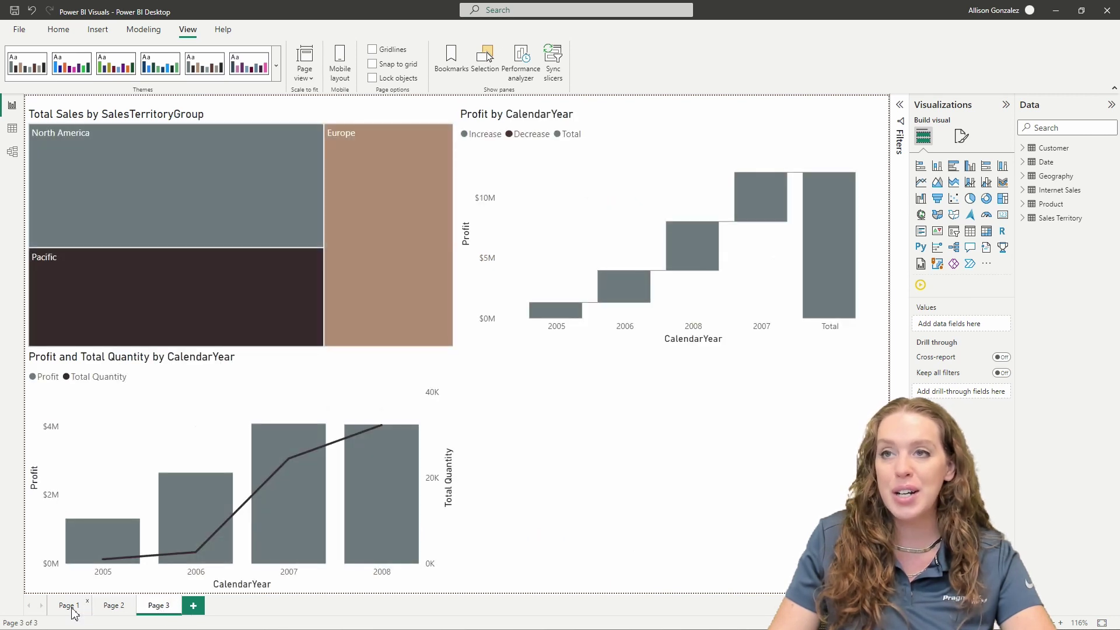
left_click(69, 607)
left_click(260, 67)
left_click(279, 75)
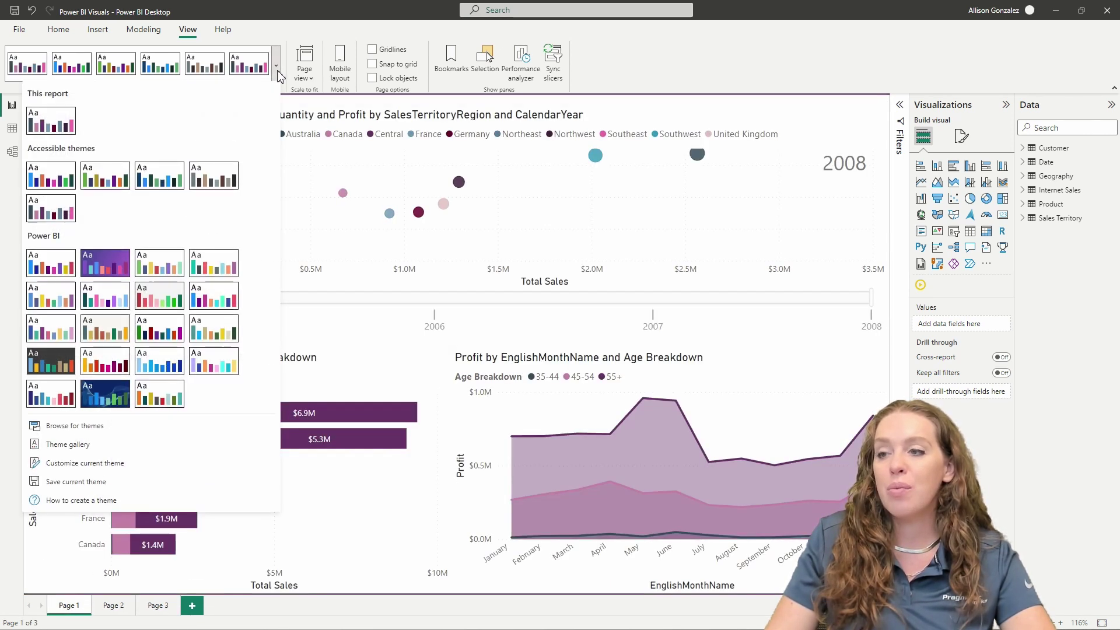
Check the purple theme on Pages 2 and 3, returning to Page 1.
left_click(52, 211)
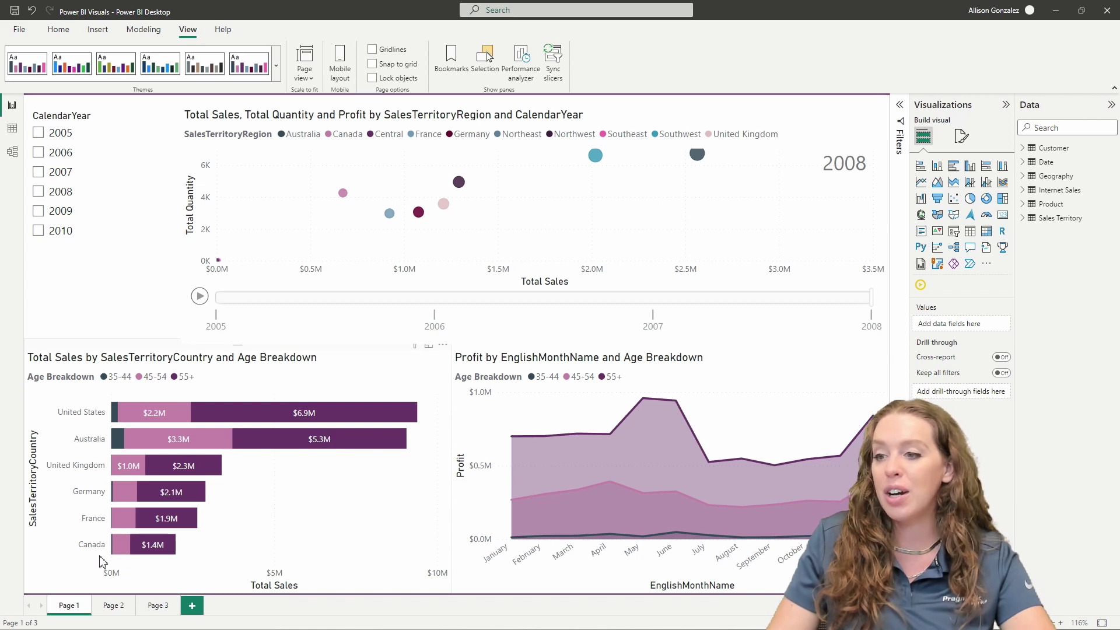
left_click(114, 607)
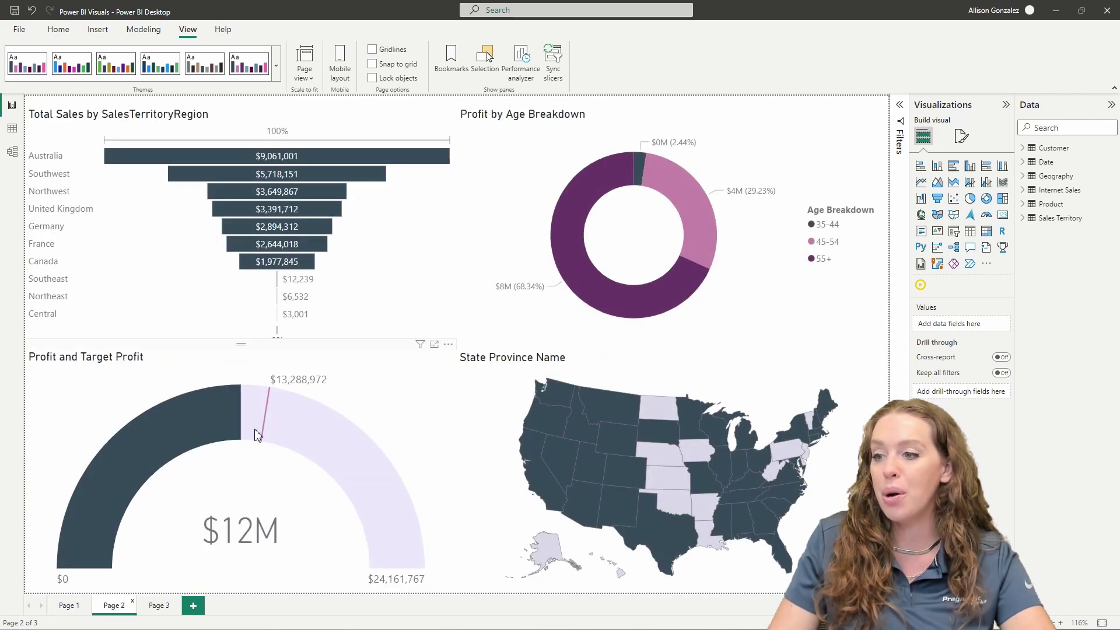
left_click(157, 606)
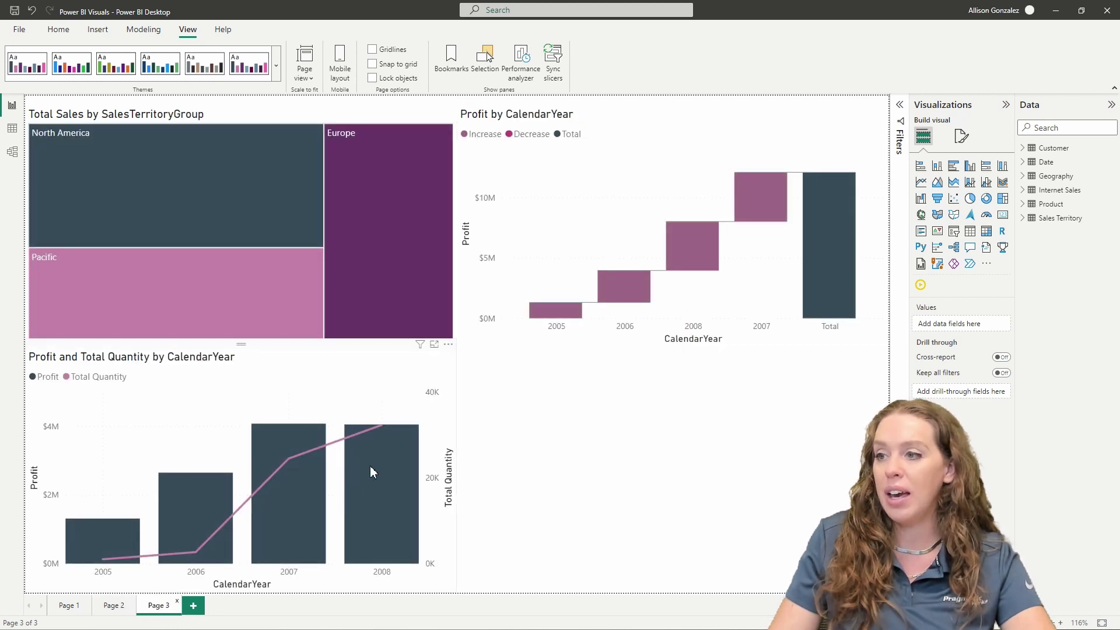
left_click(68, 606)
Apply the teal and pink theme and review it on each page.
left_click(277, 74)
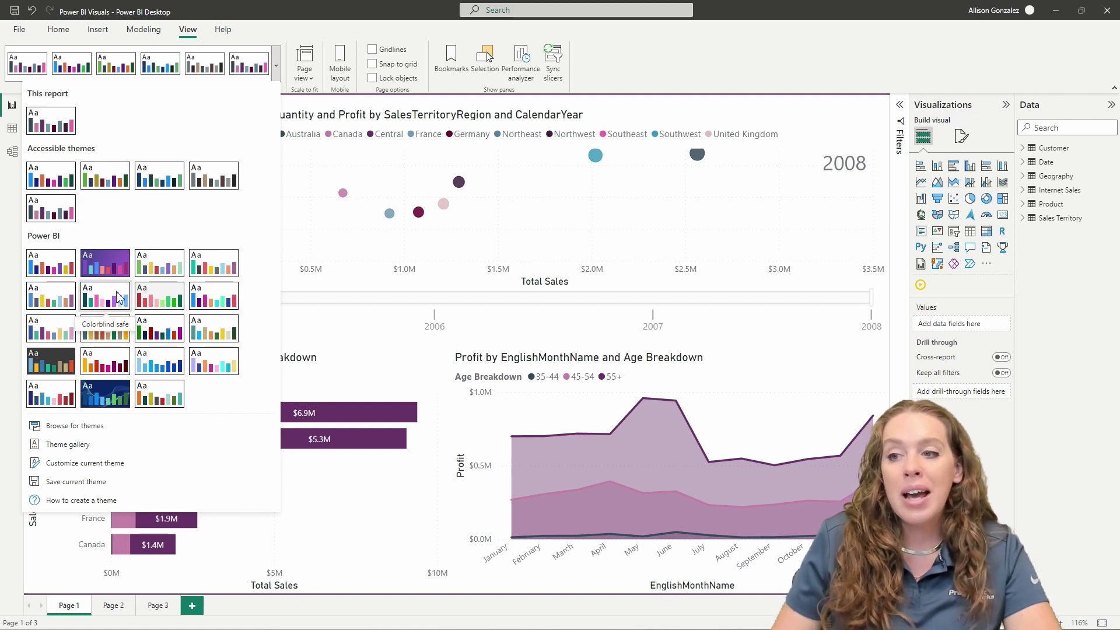
left_click_drag(113, 308, 128, 410)
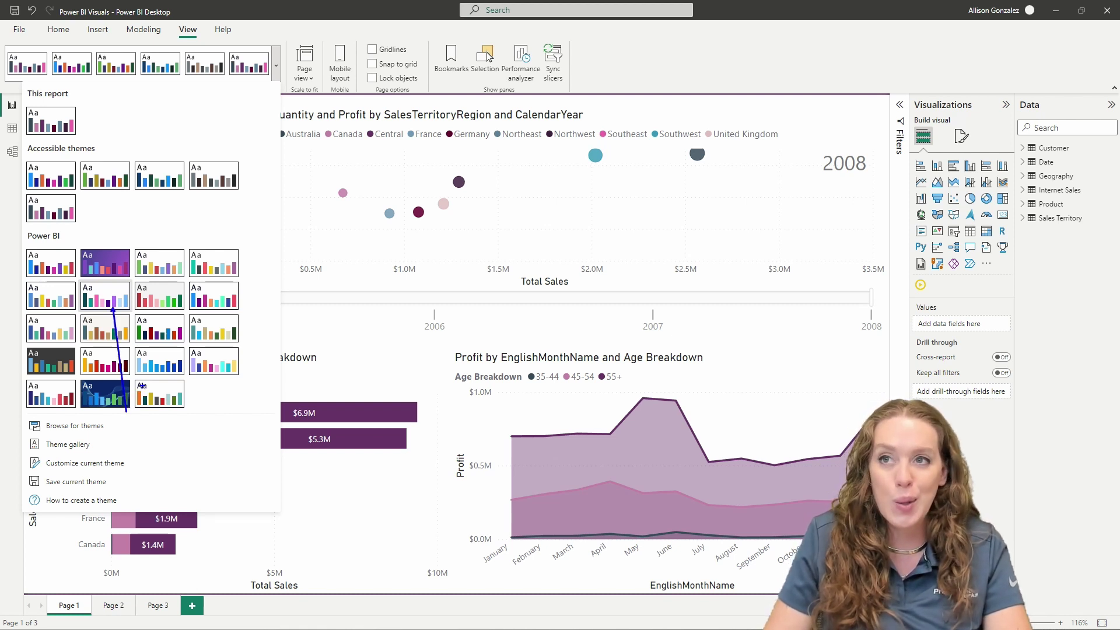
left_click(95, 299)
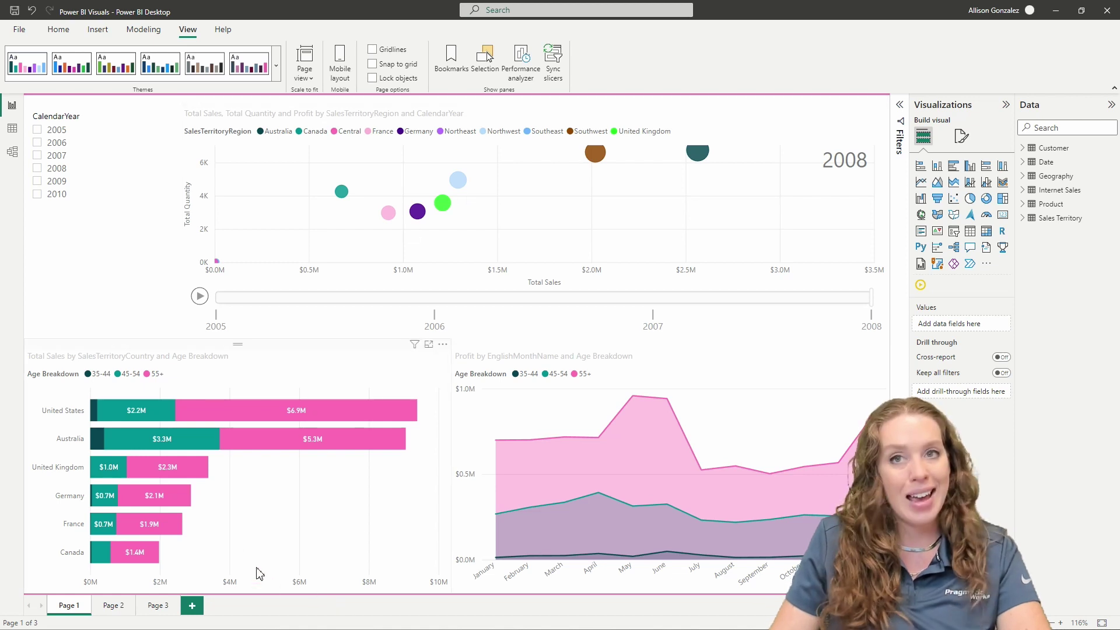
left_click(110, 606)
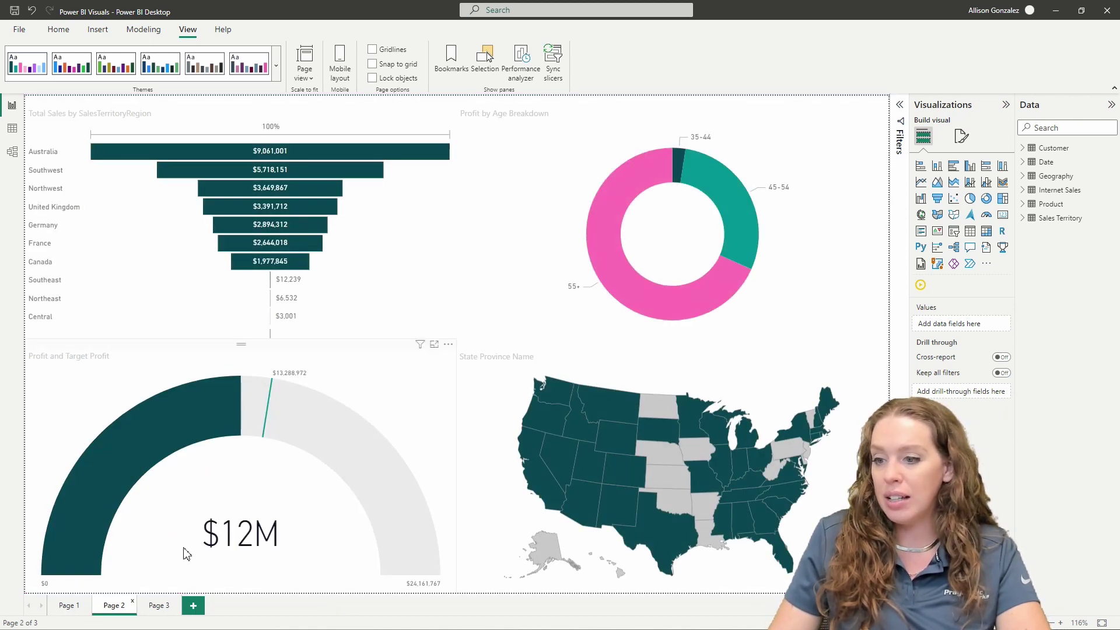
left_click(157, 606)
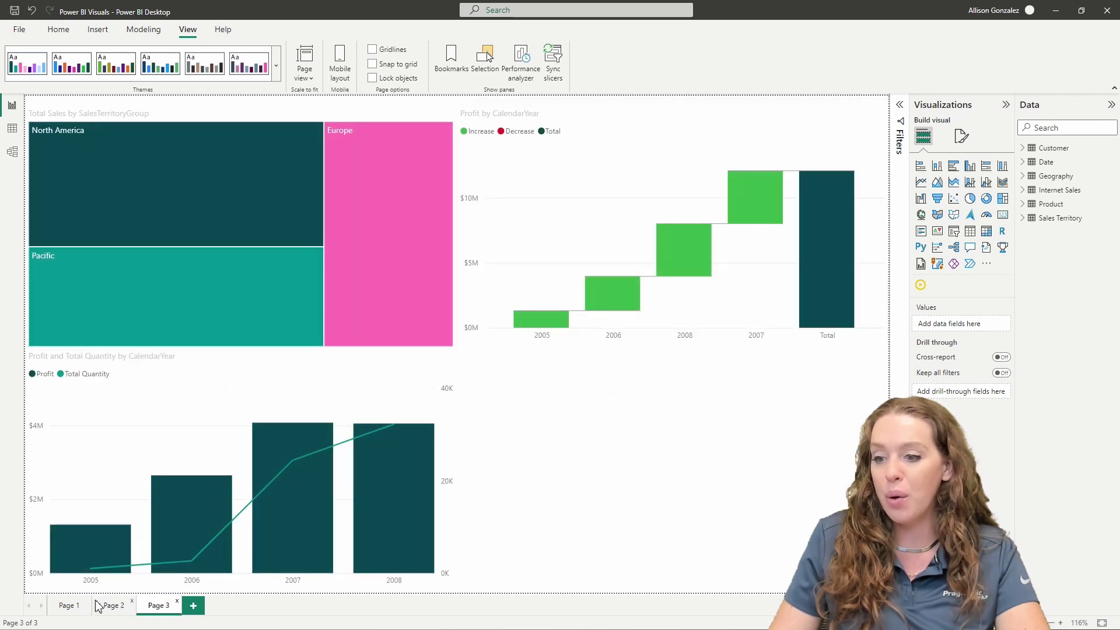
left_click(77, 607)
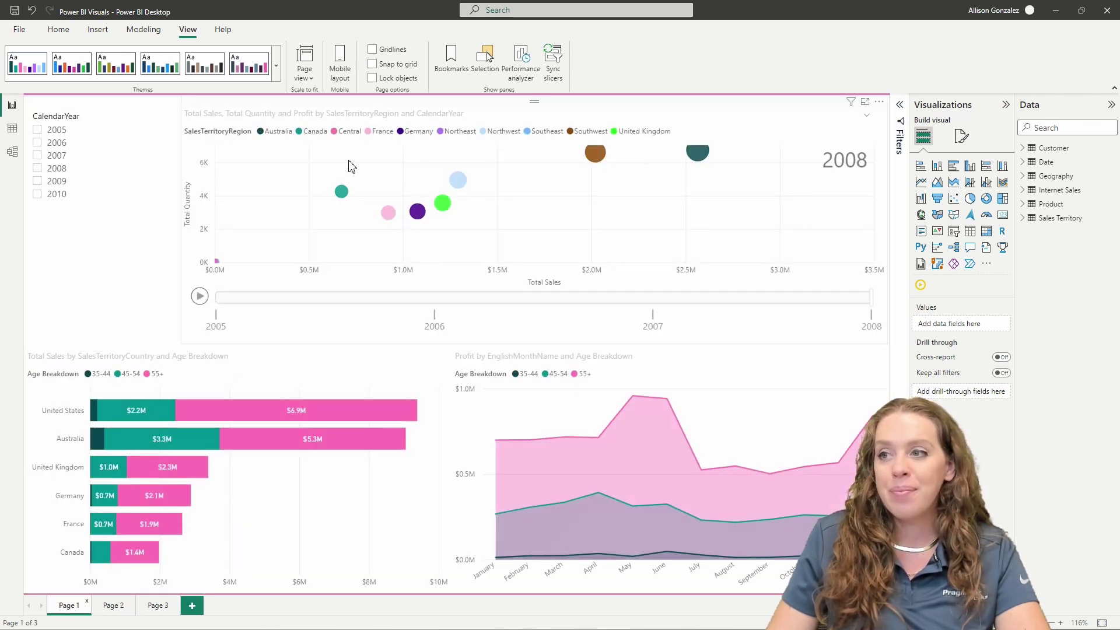
Try the blue theme, then apply the yellow, orange and red theme and review all pages.
left_click(277, 66)
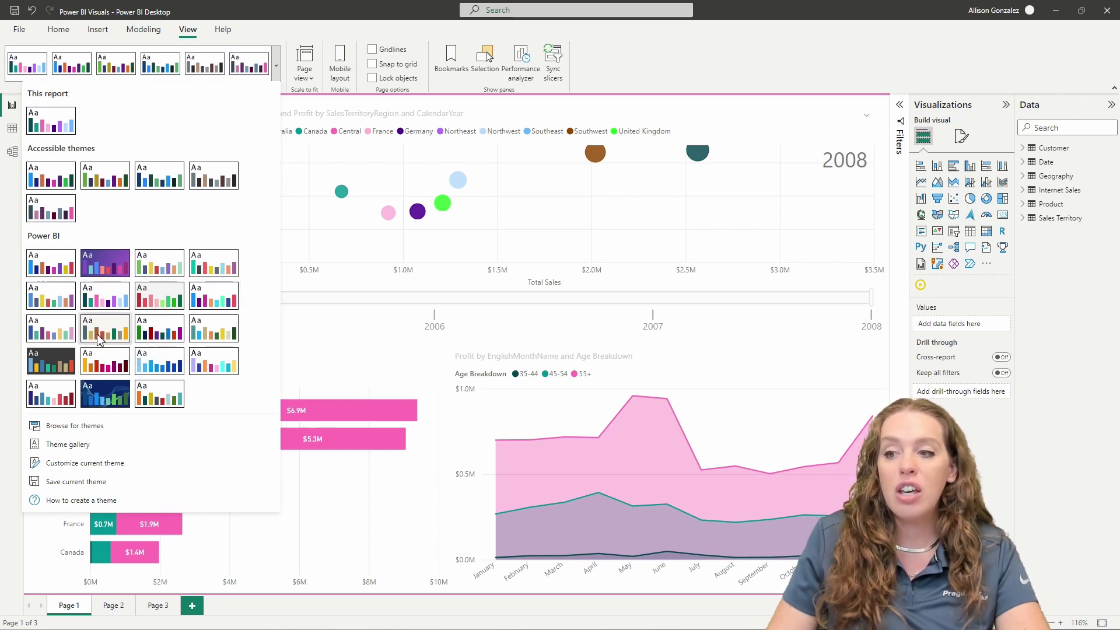
left_click(173, 368)
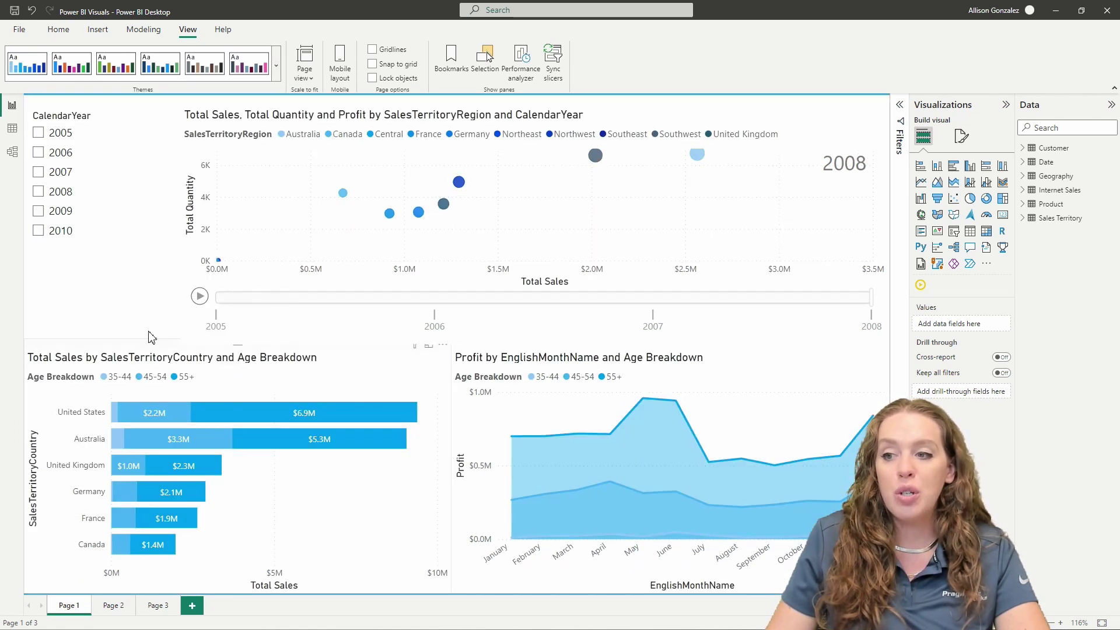
left_click(277, 66)
left_click(97, 374)
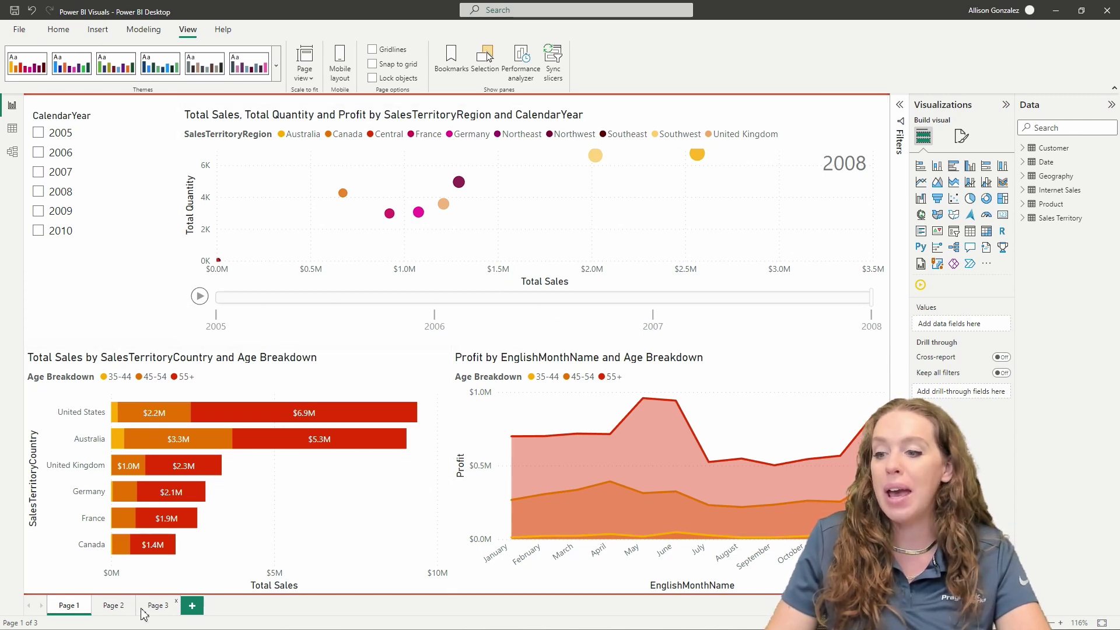
left_click(105, 607)
left_click(159, 606)
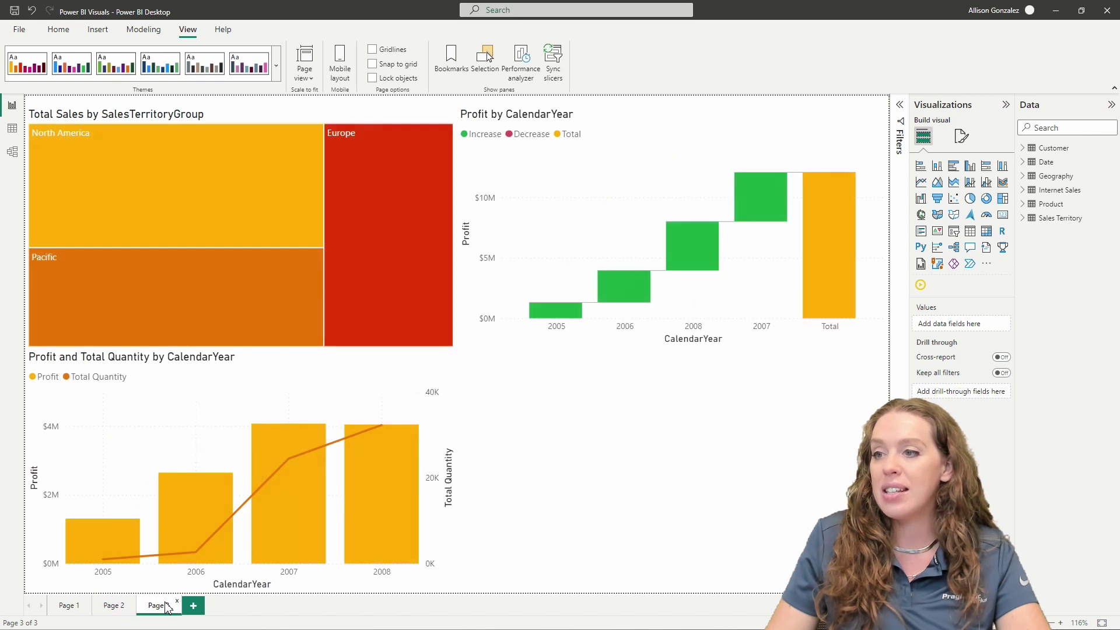
left_click(70, 607)
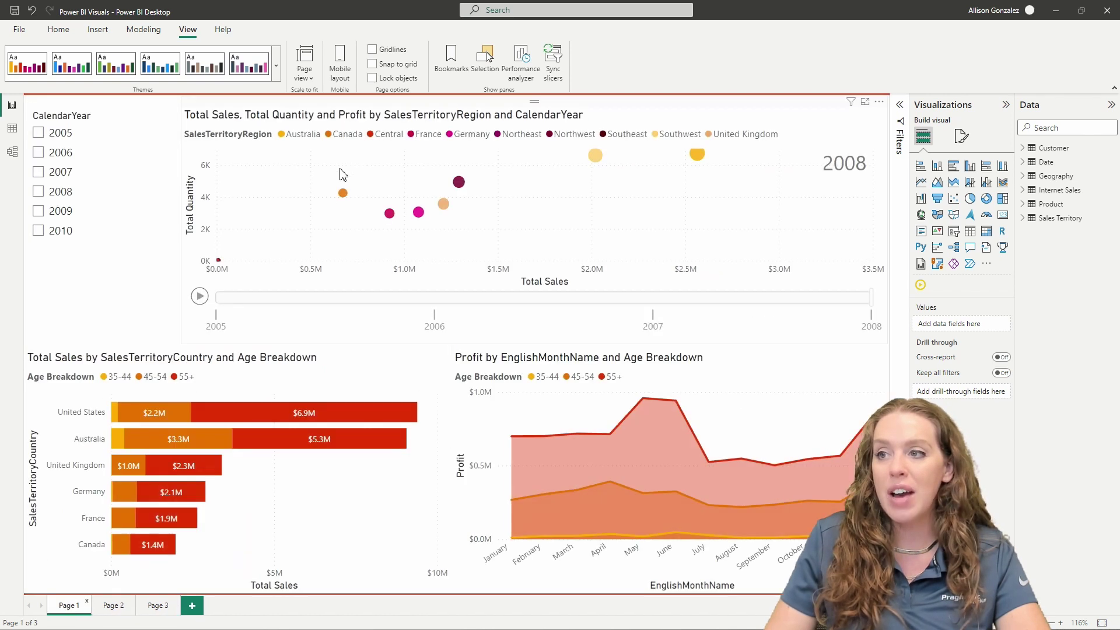
left_click(275, 70)
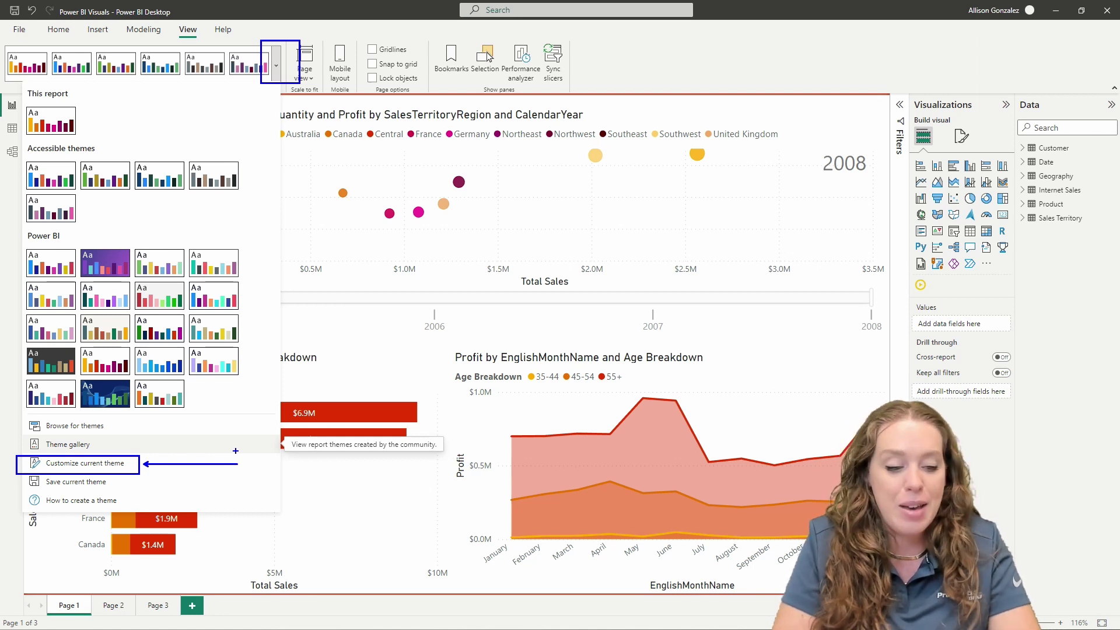
In Customize theme, replace the name Solar with 'New Awesome'.
key("Escape")
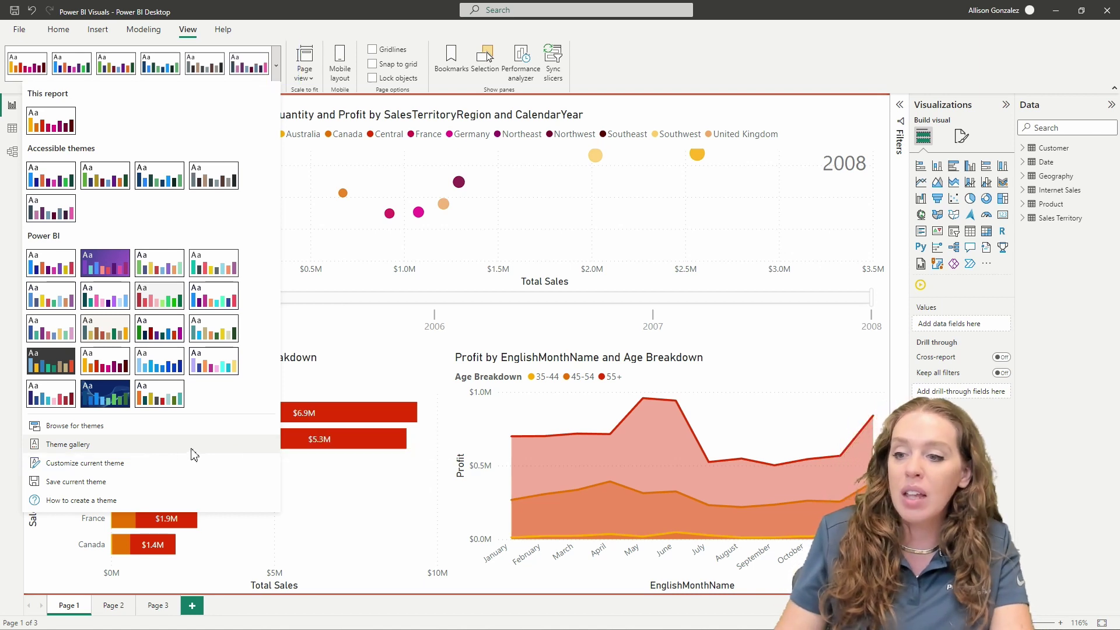
left_click(108, 465)
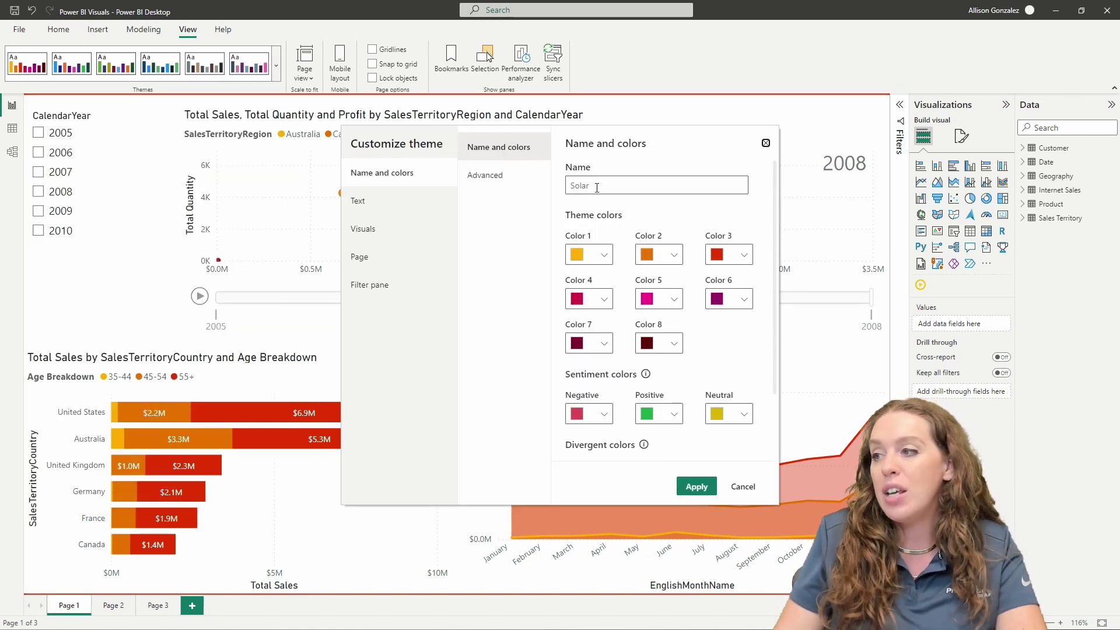
left_click_drag(597, 187, 566, 187)
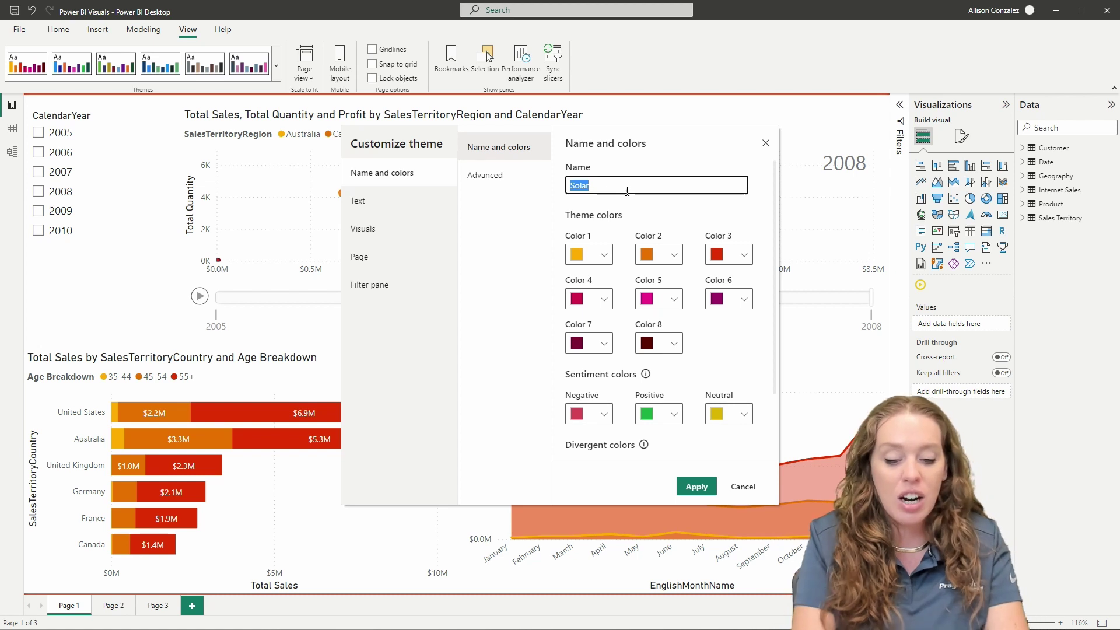
type("New A")
type("esome")
key("BackSpace")
key("BackSpace")
type("w")
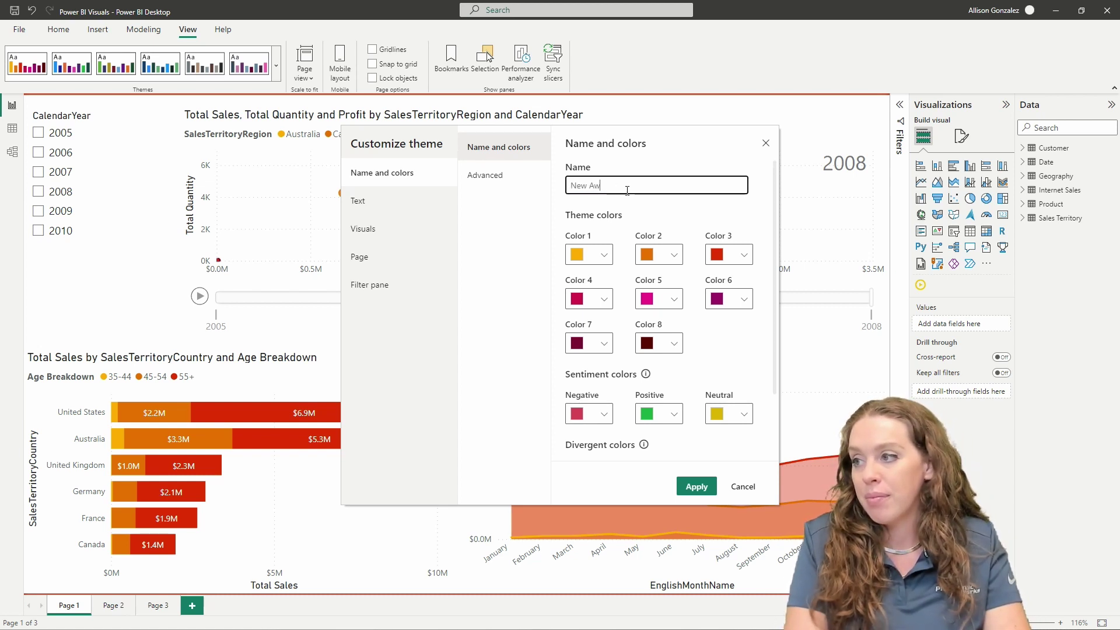
type("esome")
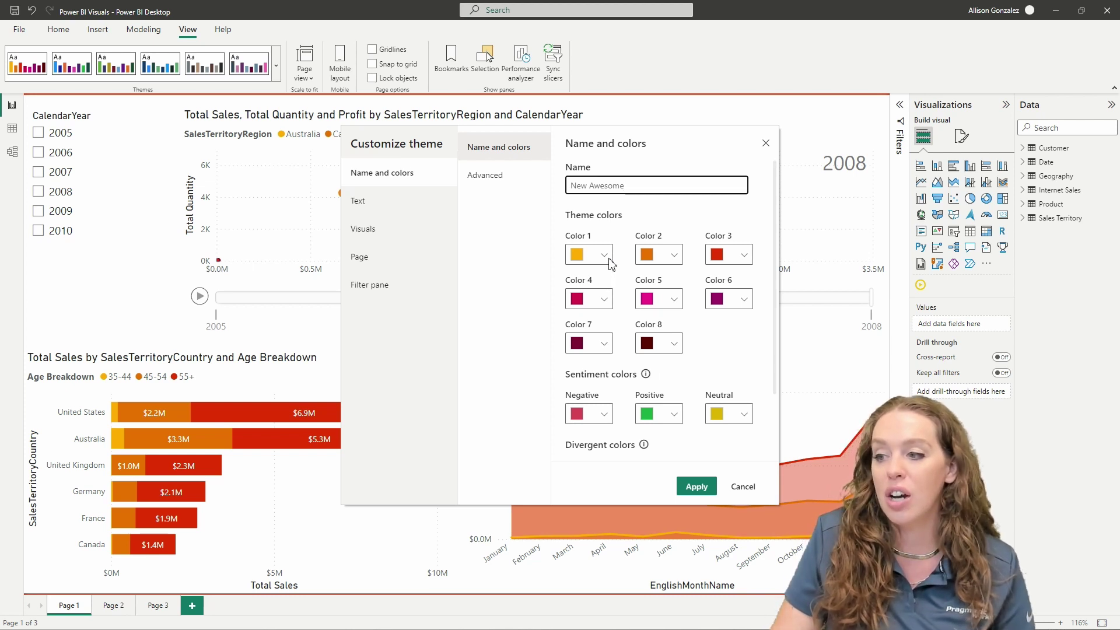
Move the Customize theme dialog lower to uncover the SalesTerritoryRegion legend.
left_click_drag(624, 141, 625, 177)
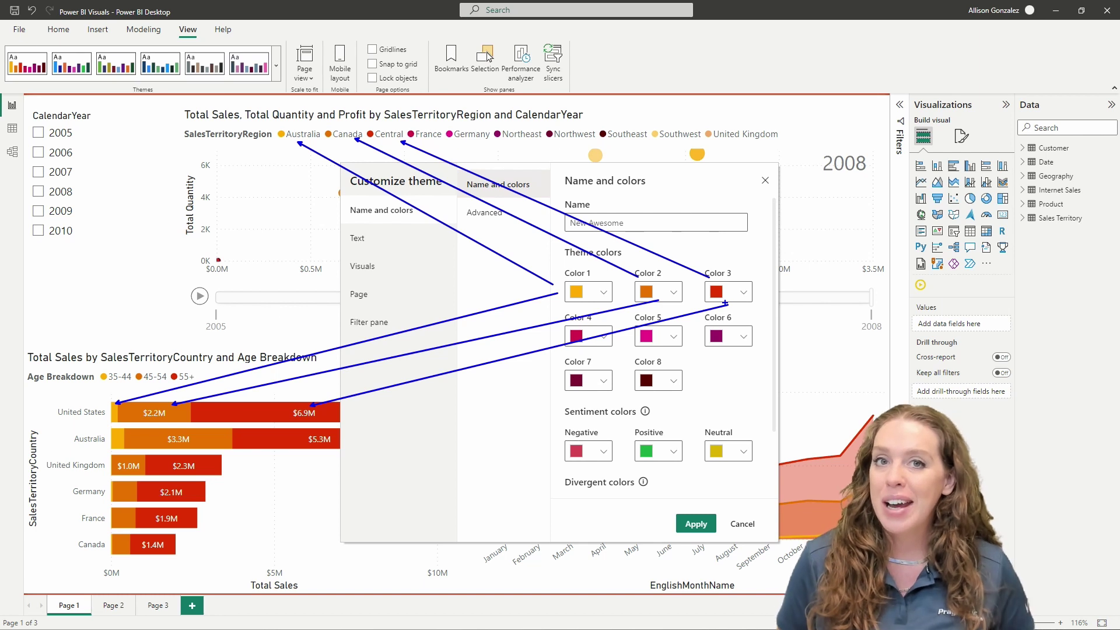
key("Escape")
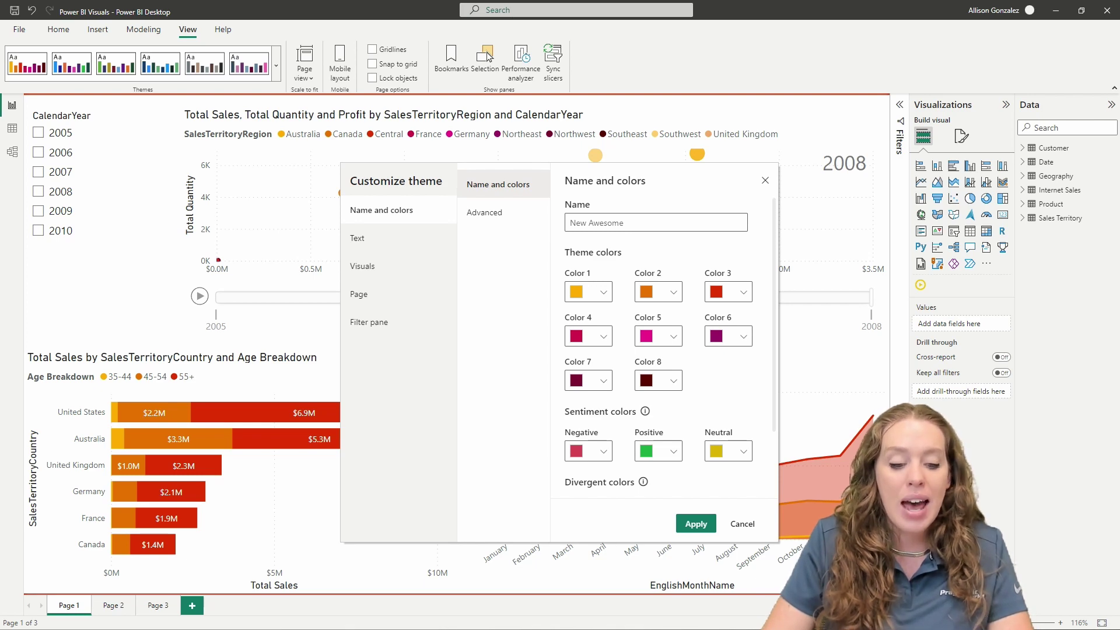
Look over the Coolors palette, then open the Color 1 picker showing #FFAC00.
key("alt+Tab")
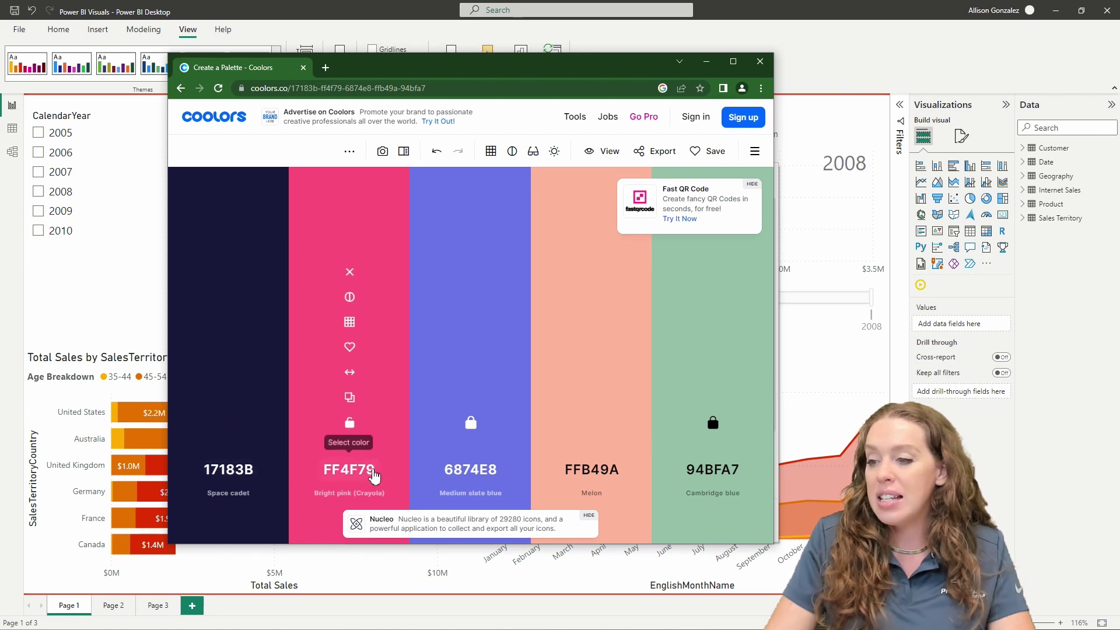
key("alt+Tab")
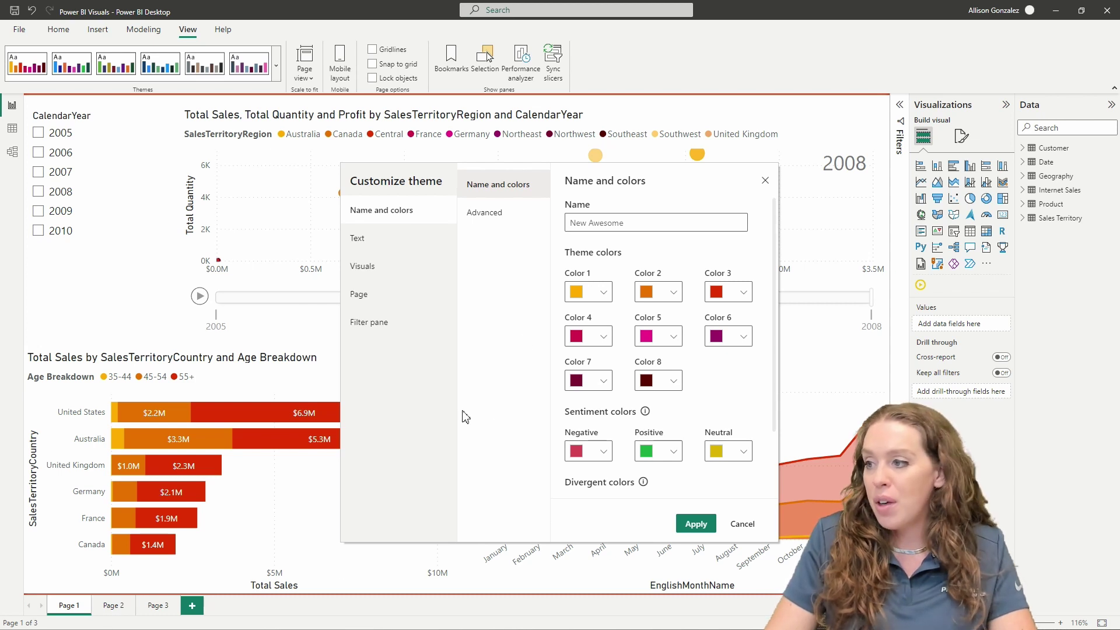
left_click(600, 299)
Start replacing Color 1's hex value with the Coolors codes for Colors 1–8.
triple_click(593, 480)
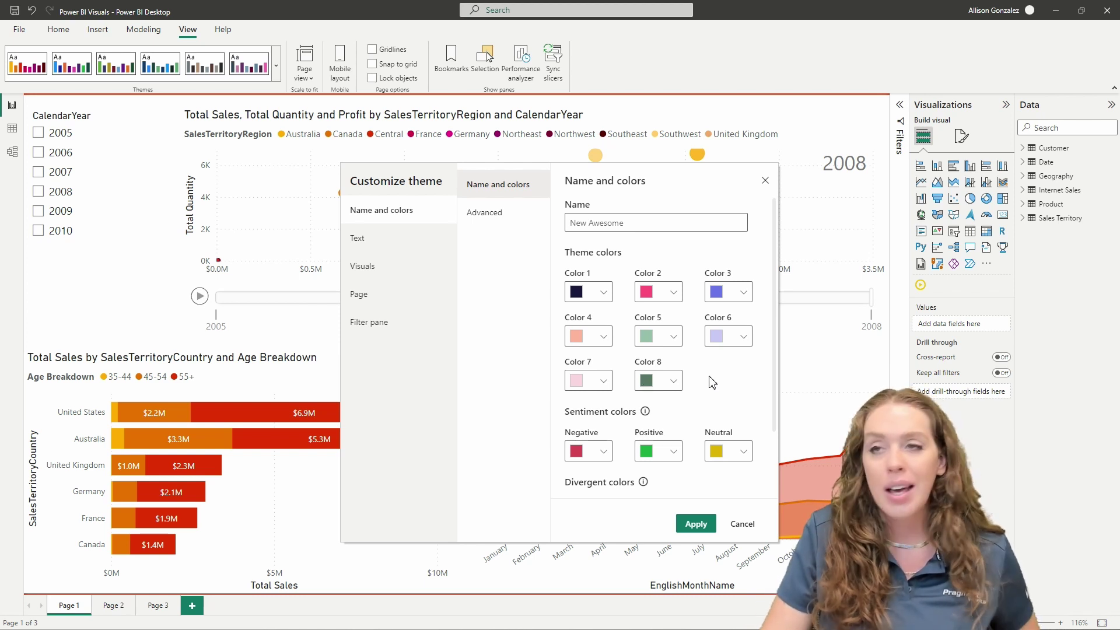
scroll(711, 382, "down", 3)
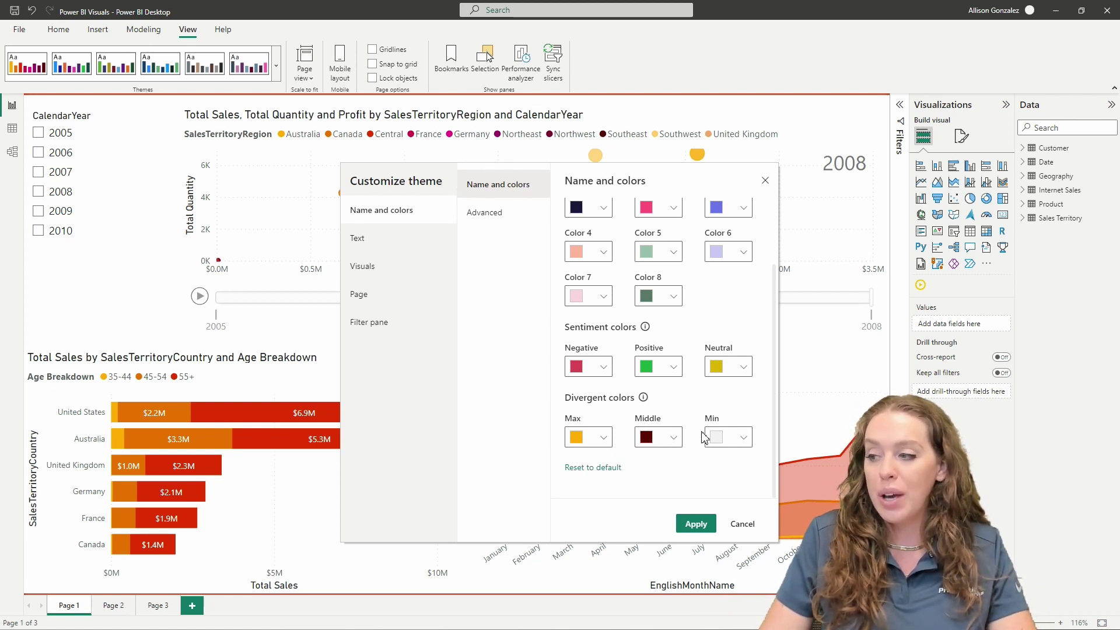
Set Divergent Max to Color 3's slate blue hex, saturated to pure blue.
scroll(746, 319, "up", 2)
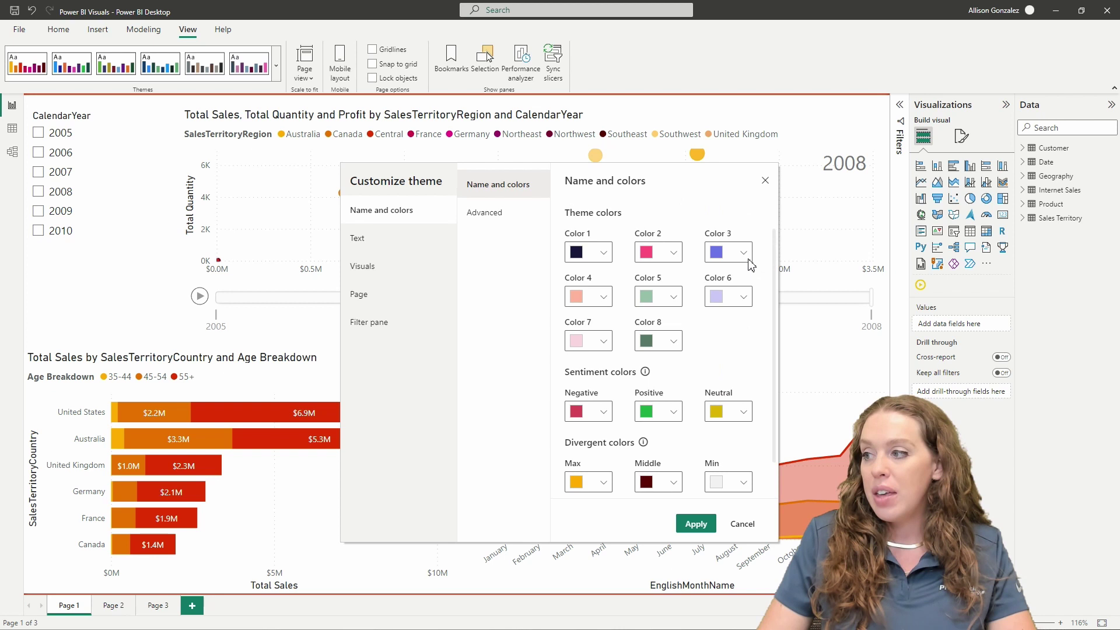
left_click(747, 257)
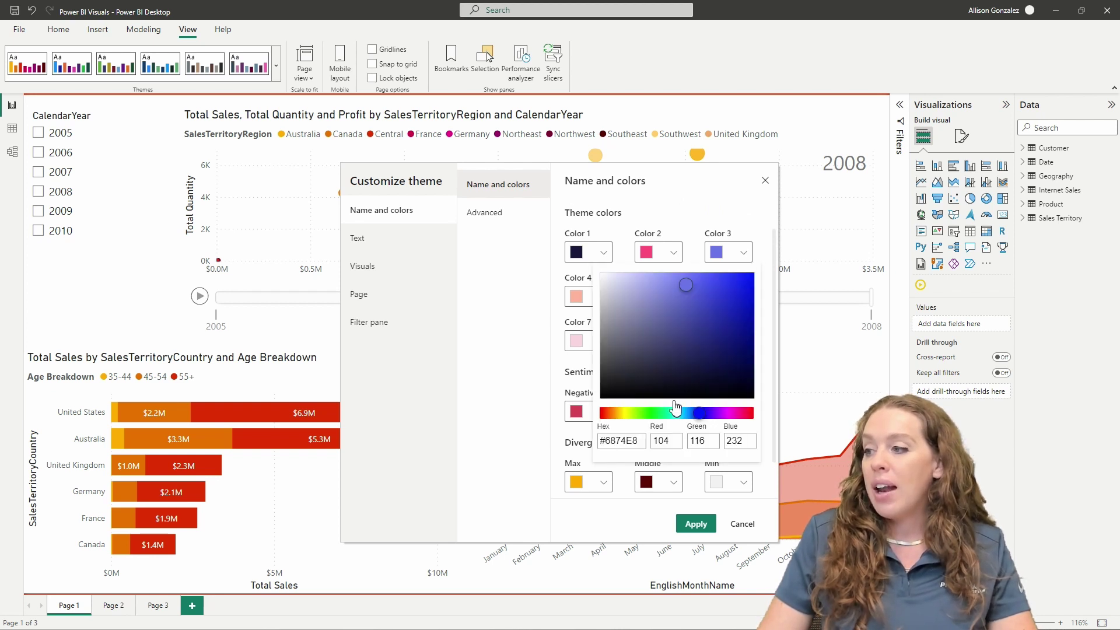
left_click_drag(650, 442, 574, 451)
key("ctrl+c")
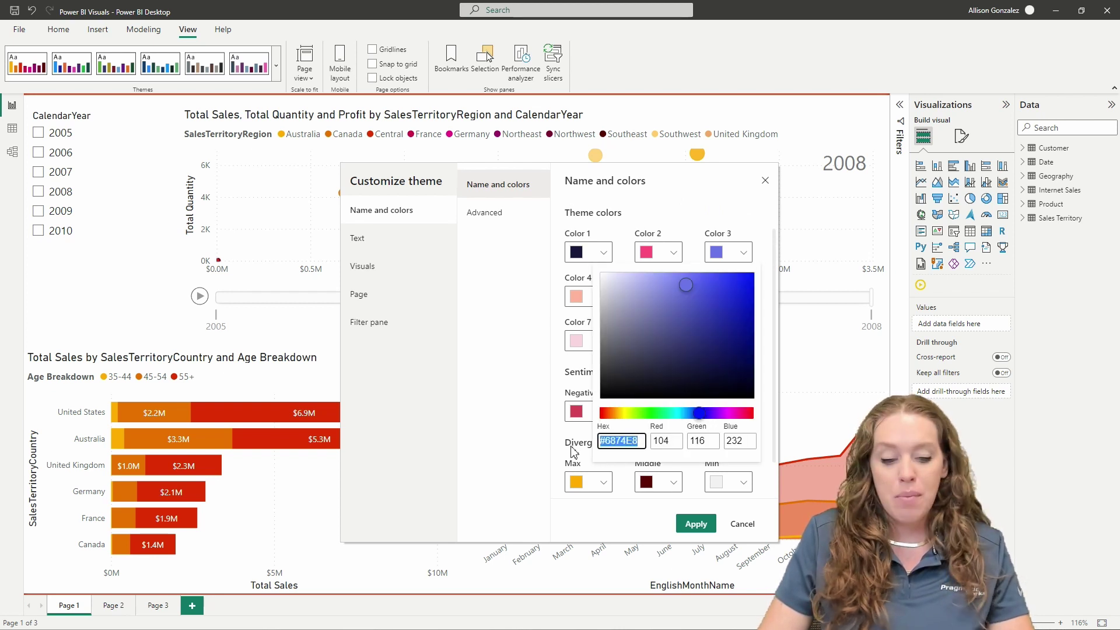
left_click(467, 501)
left_click(602, 484)
left_click_drag(608, 452, 573, 451)
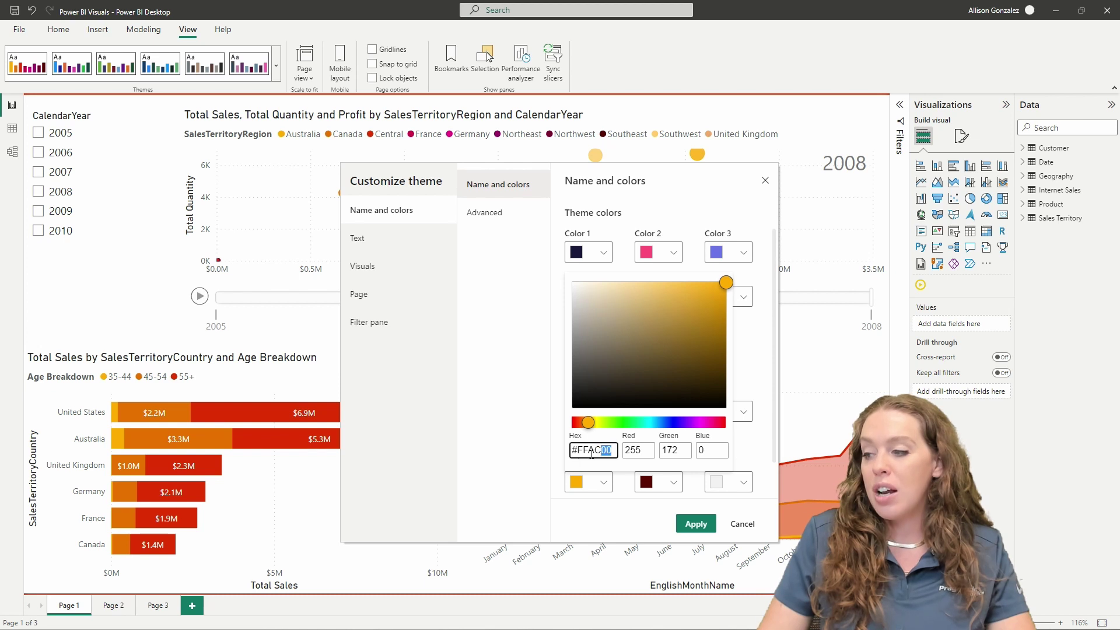
key("ctrl+v")
left_click(725, 291)
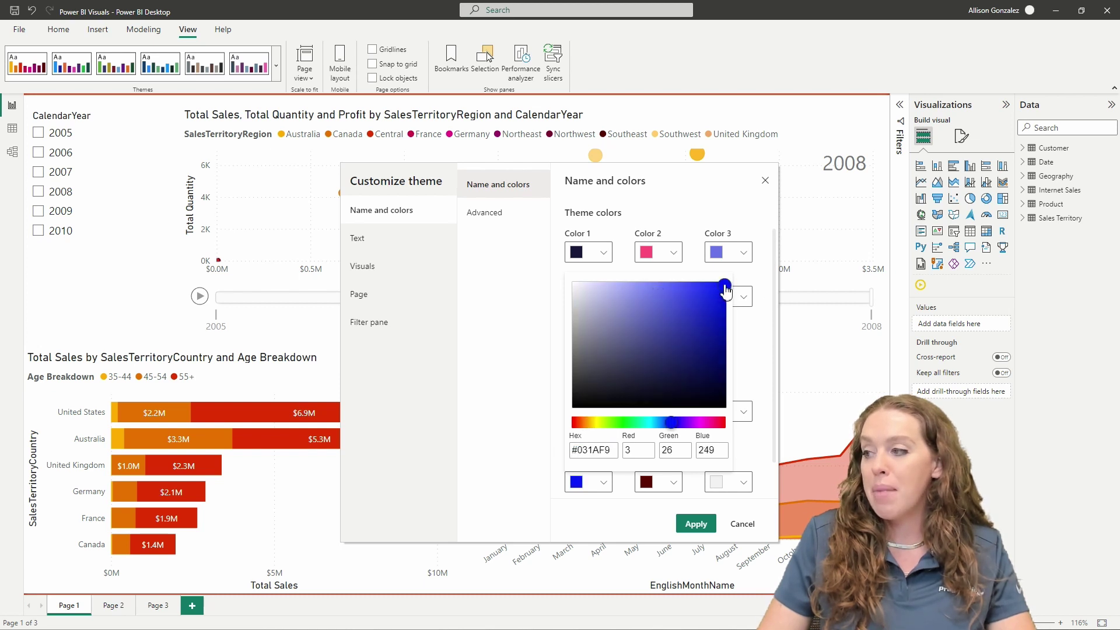
left_click(484, 431)
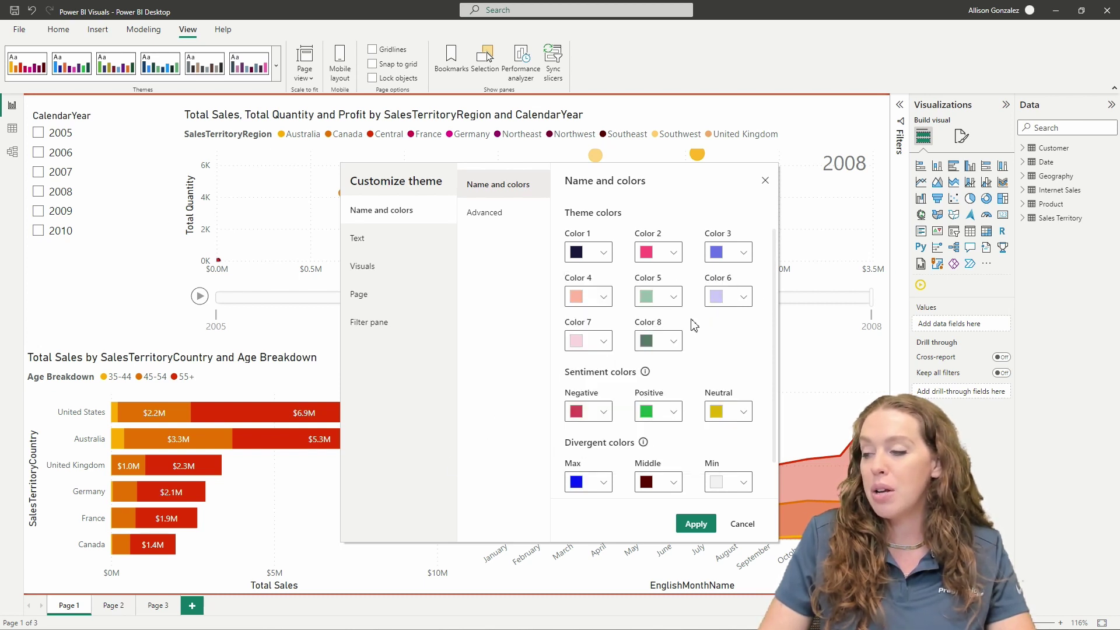
Set Divergent Min to Color 2's pink hex, intensified to vivid red.
left_click(673, 253)
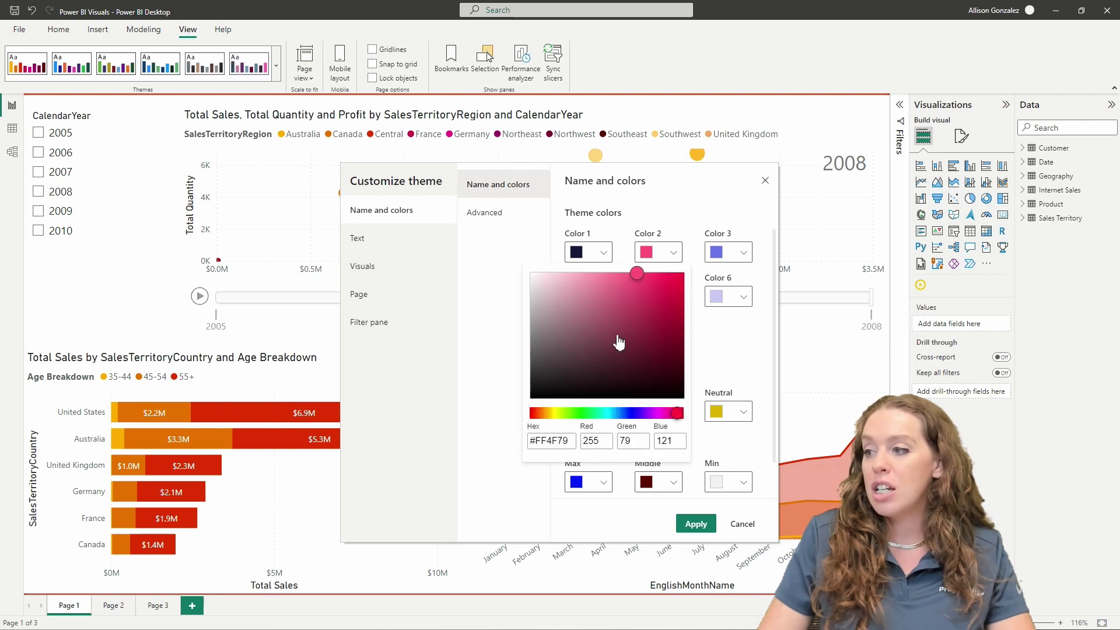
left_click_drag(577, 441, 517, 444)
key("ctrl+c")
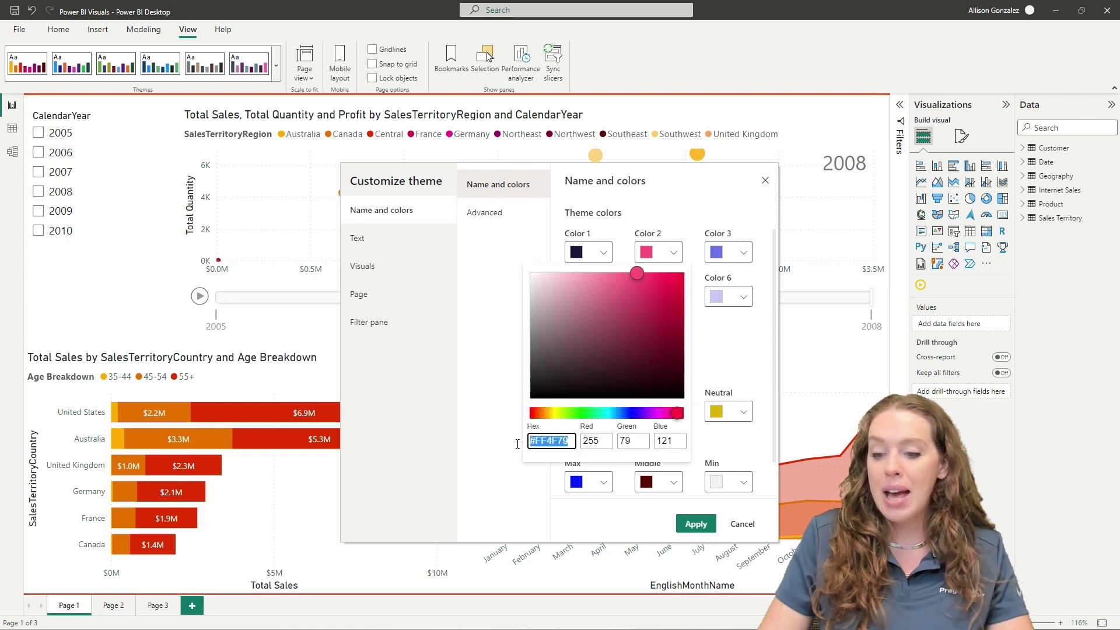
left_click(470, 473)
left_click(736, 488)
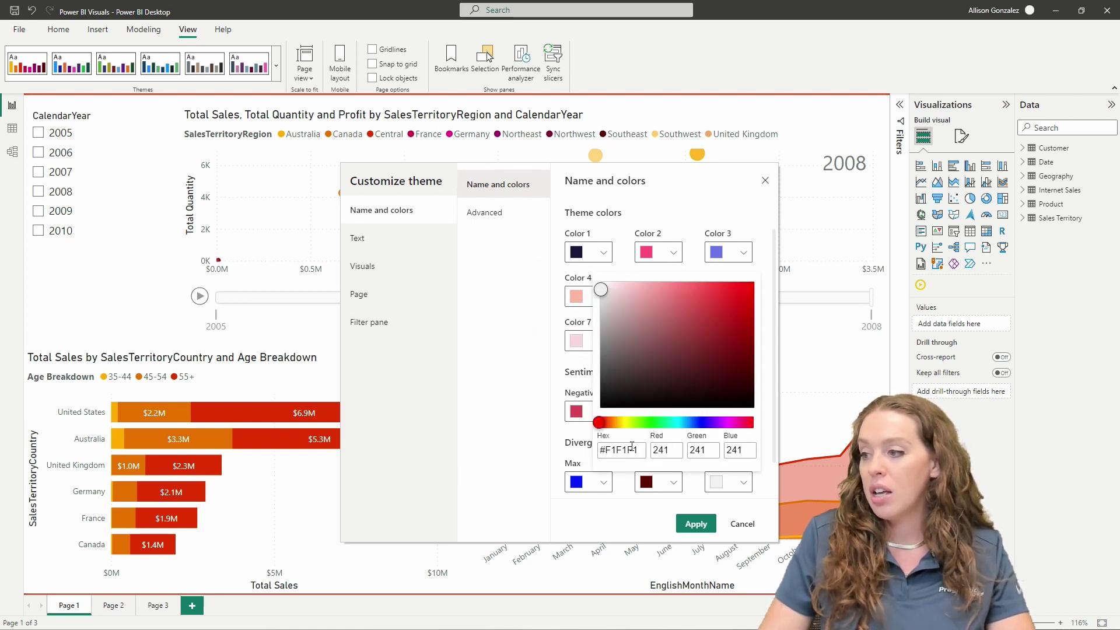
left_click_drag(637, 450, 574, 458)
key("ctrl+v")
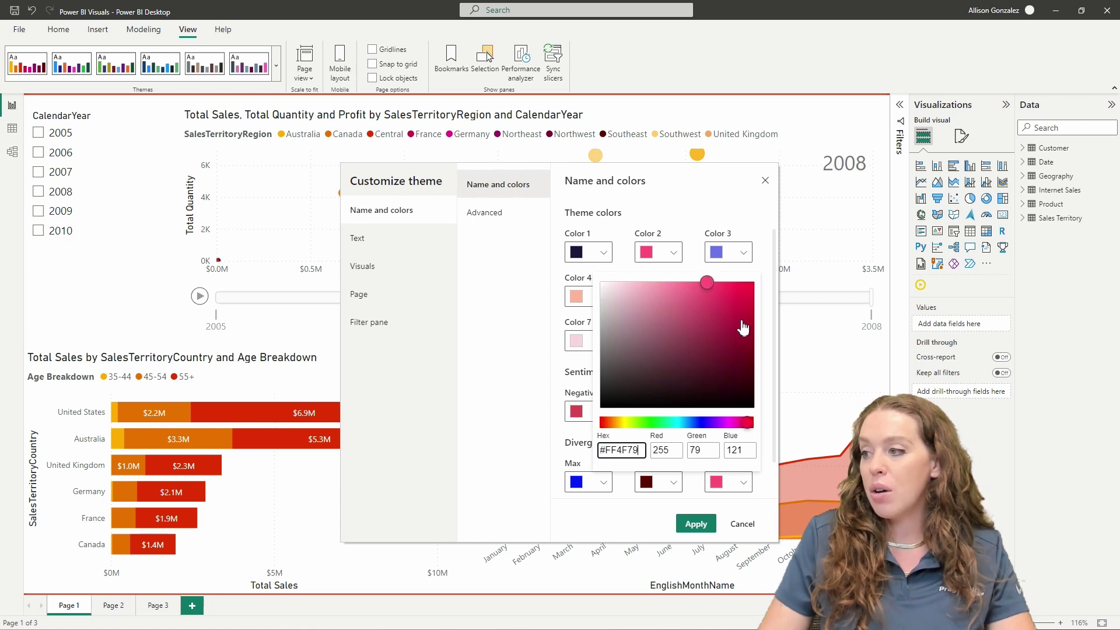
left_click(751, 287)
left_click(506, 465)
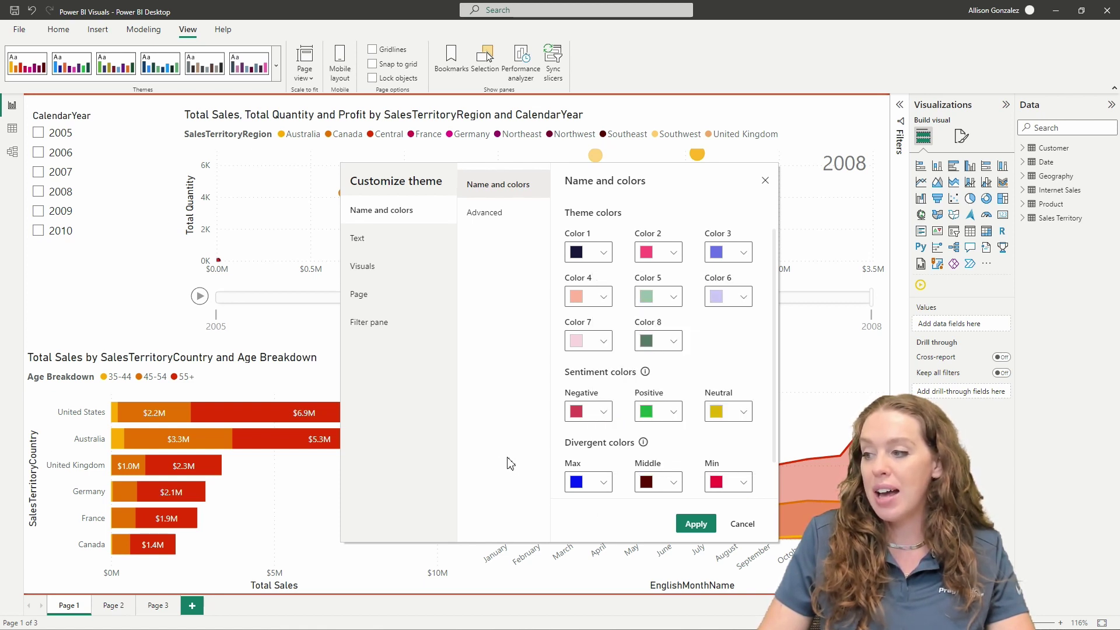
Lighten the Divergent Middle colour to near-white.
left_click(674, 482)
left_click_drag(554, 300, 507, 269)
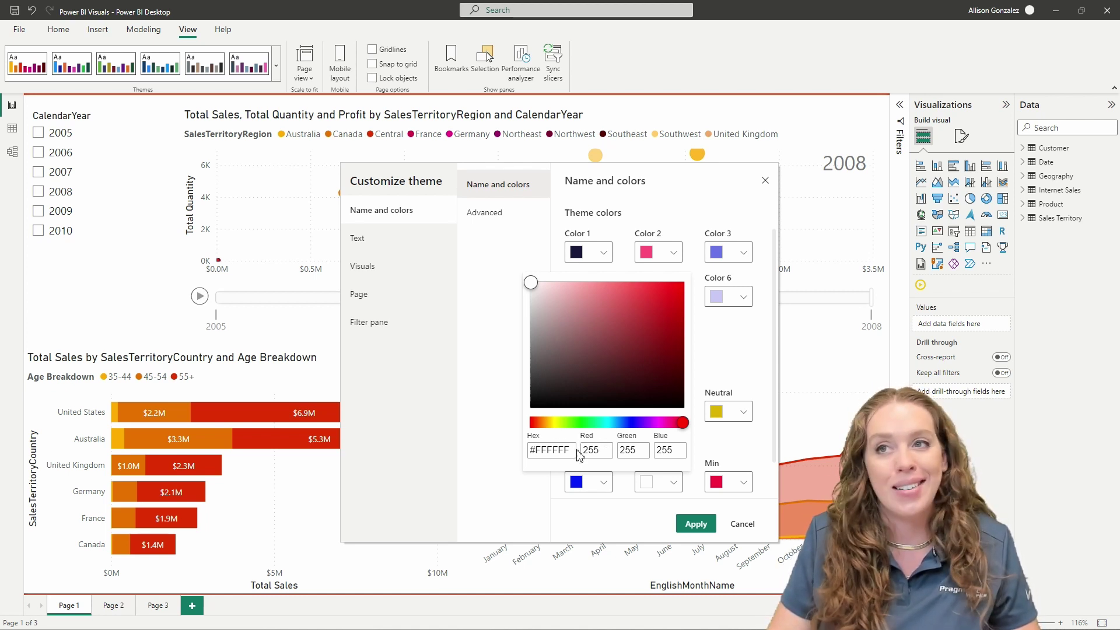
left_click(479, 282)
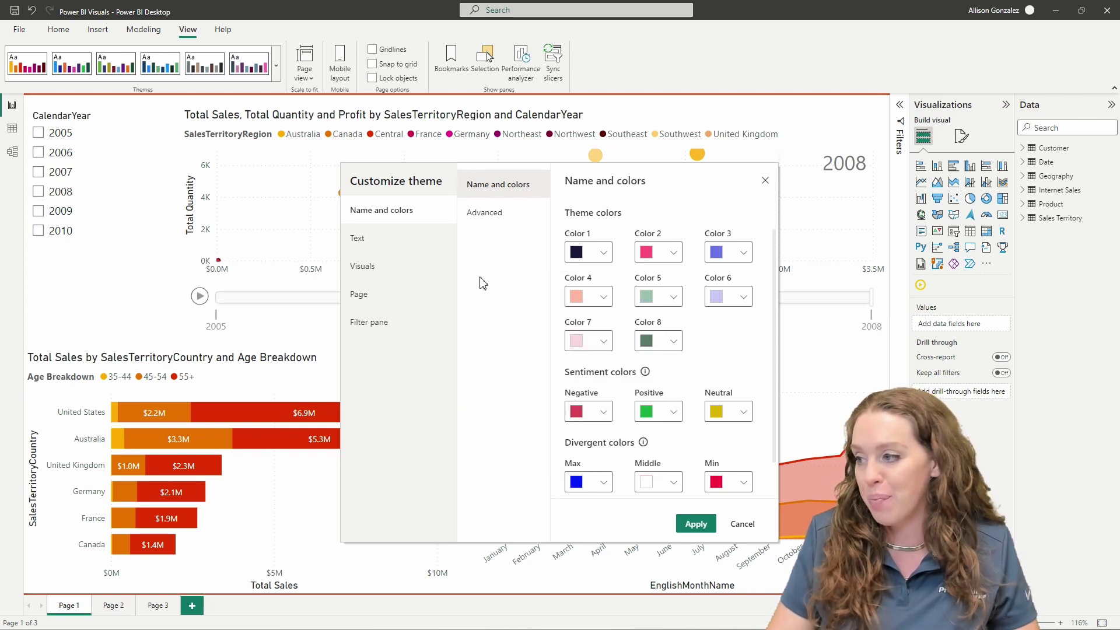
Glance at Advanced, then open the Font family list under Text > General.
left_click(483, 214)
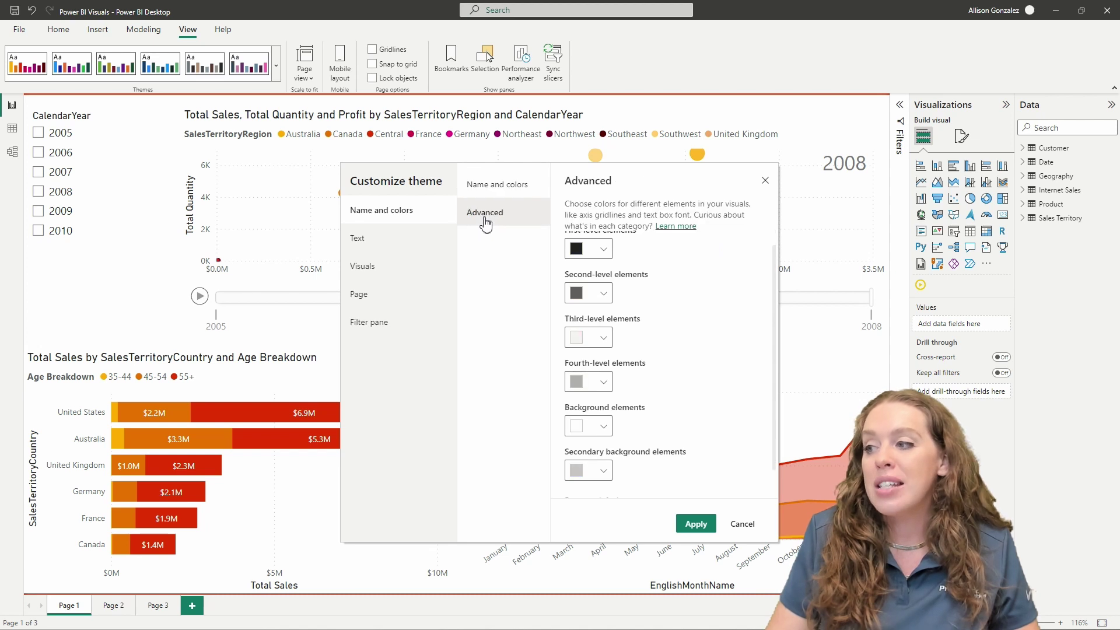
scroll(642, 420, "up", 2)
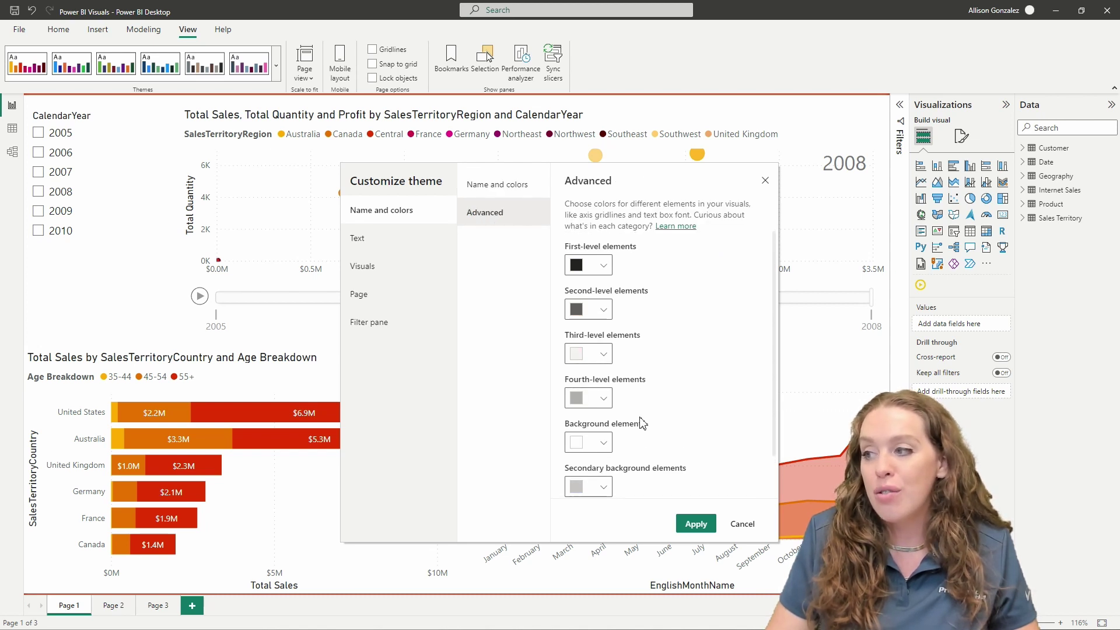
left_click(392, 245)
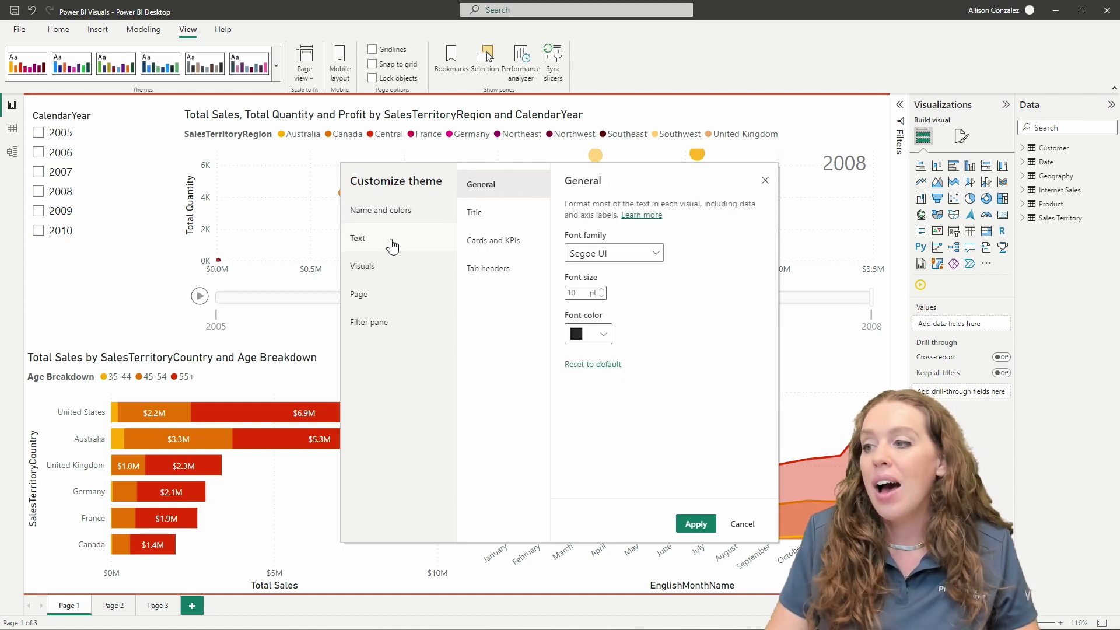
left_click(641, 260)
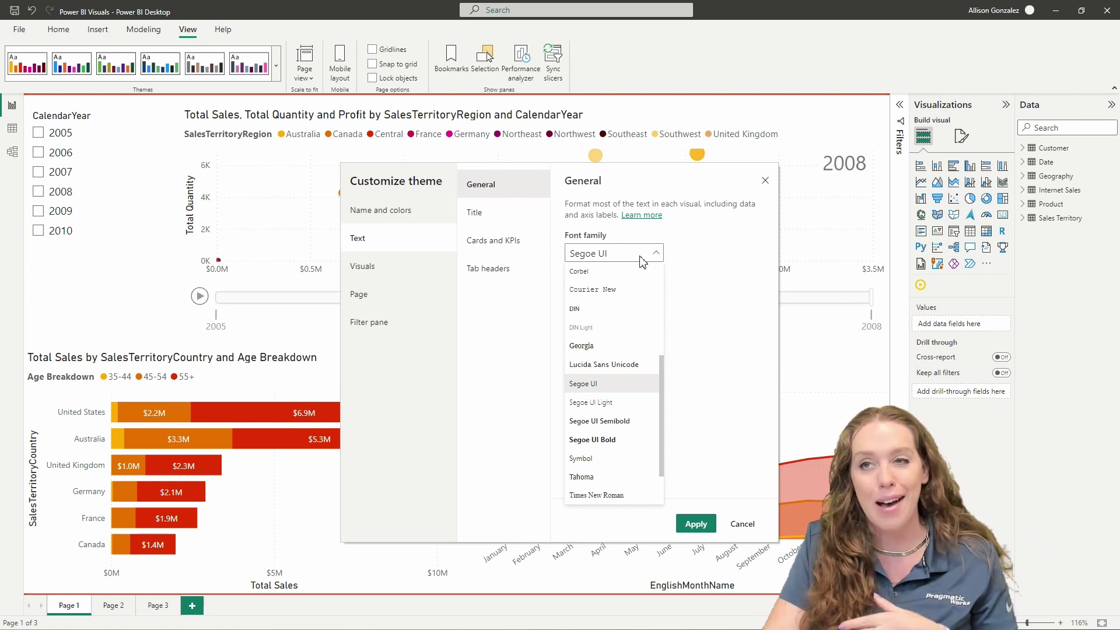
scroll(597, 404, "down", 1)
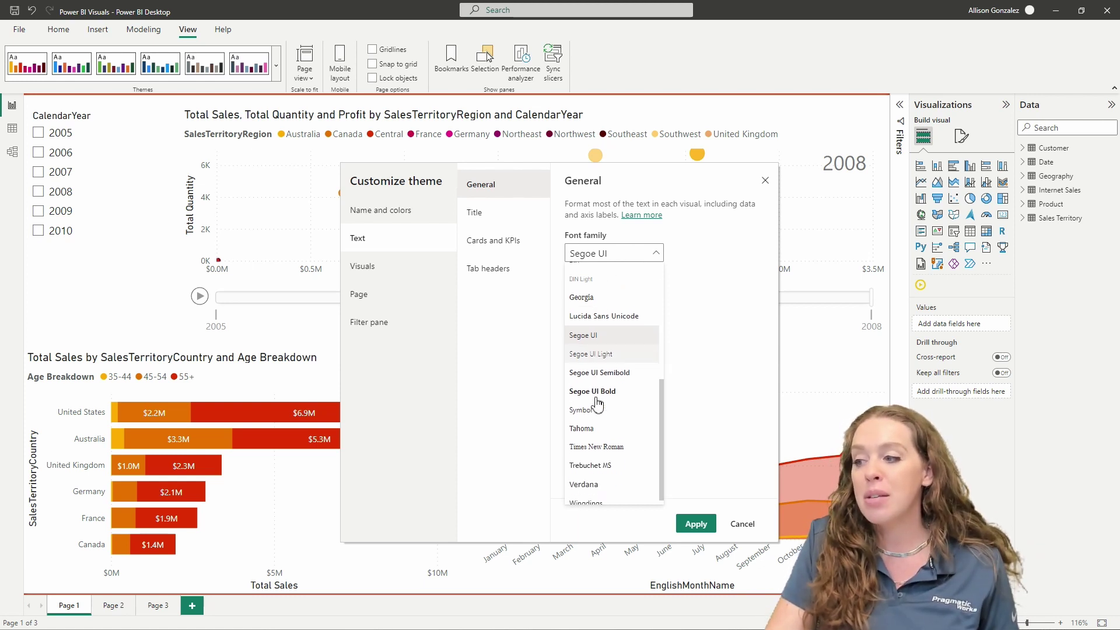
Scroll back up the font family list, with Segoe UI still selected.
scroll(597, 404, "up", 5)
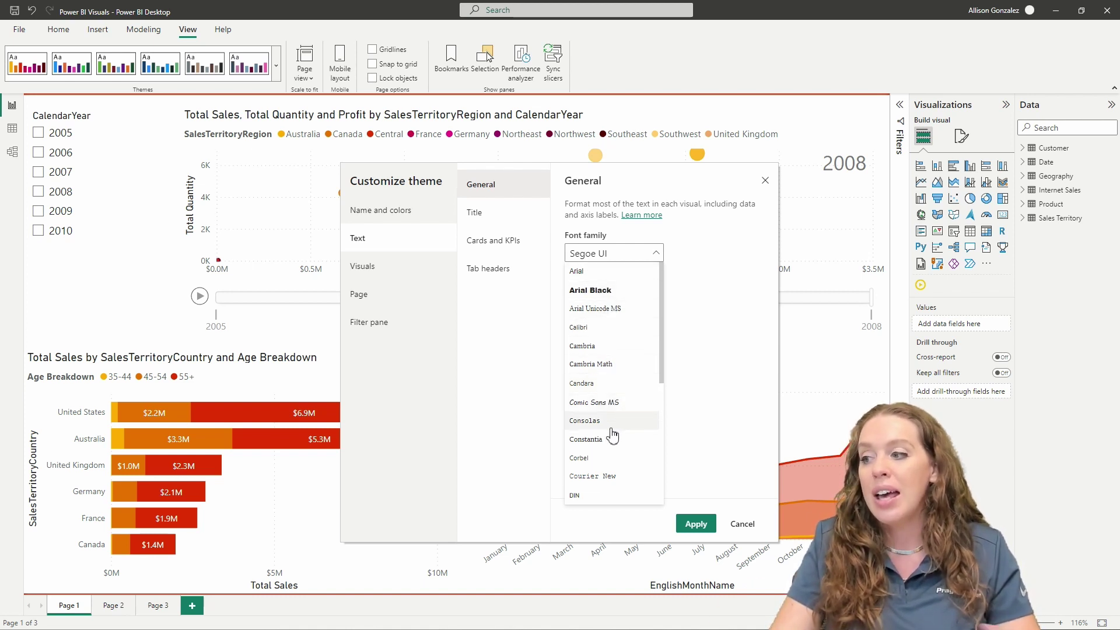
Try Consolas and Cambria, then settle on DIN as the general text font.
scroll(601, 430, "down", 4)
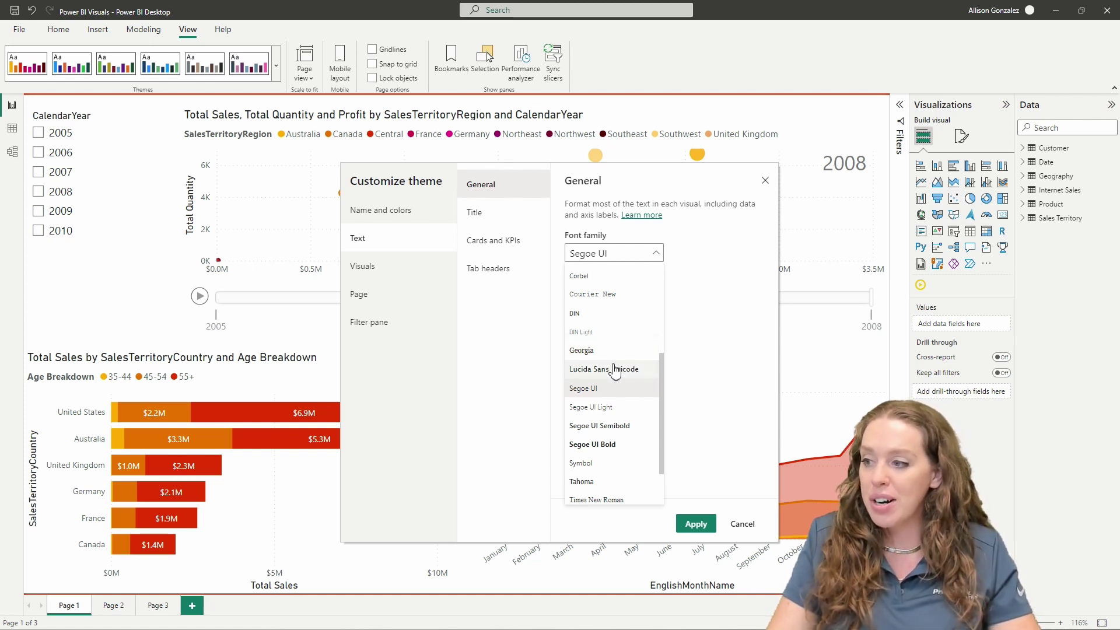
scroll(614, 371, "down", 1)
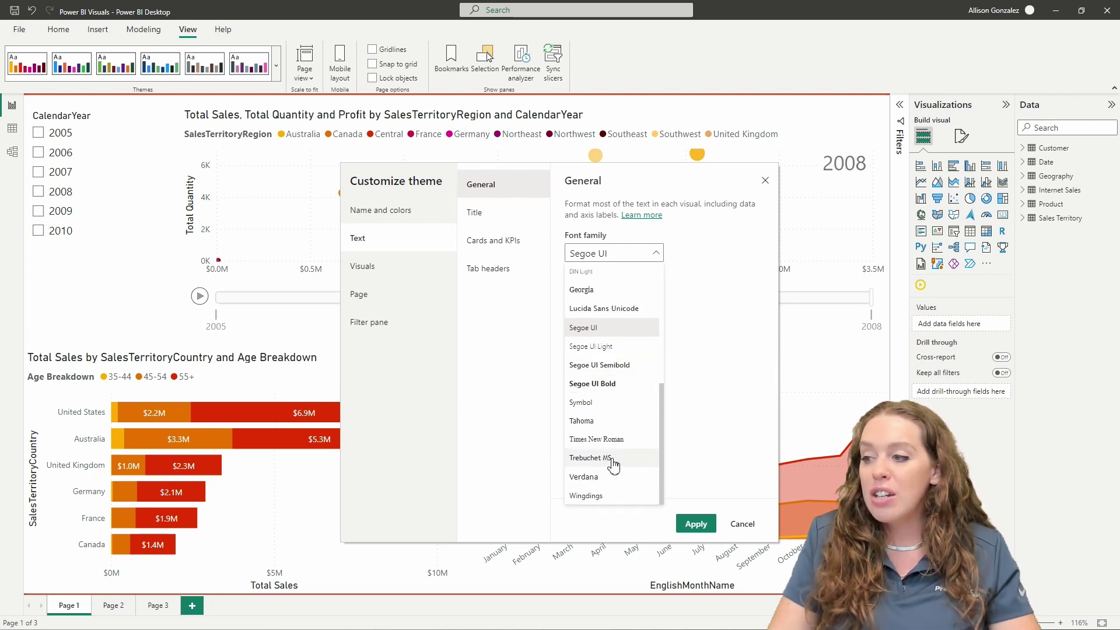
scroll(607, 426, "up", 1)
scroll(606, 424, "up", 3)
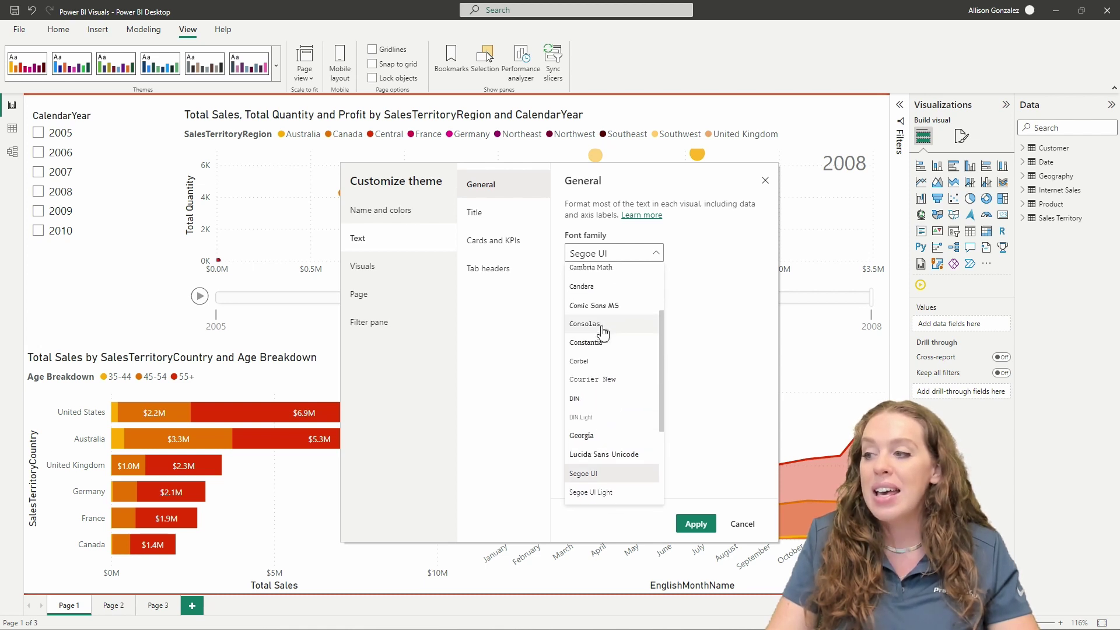
left_click(603, 332)
left_click(656, 254)
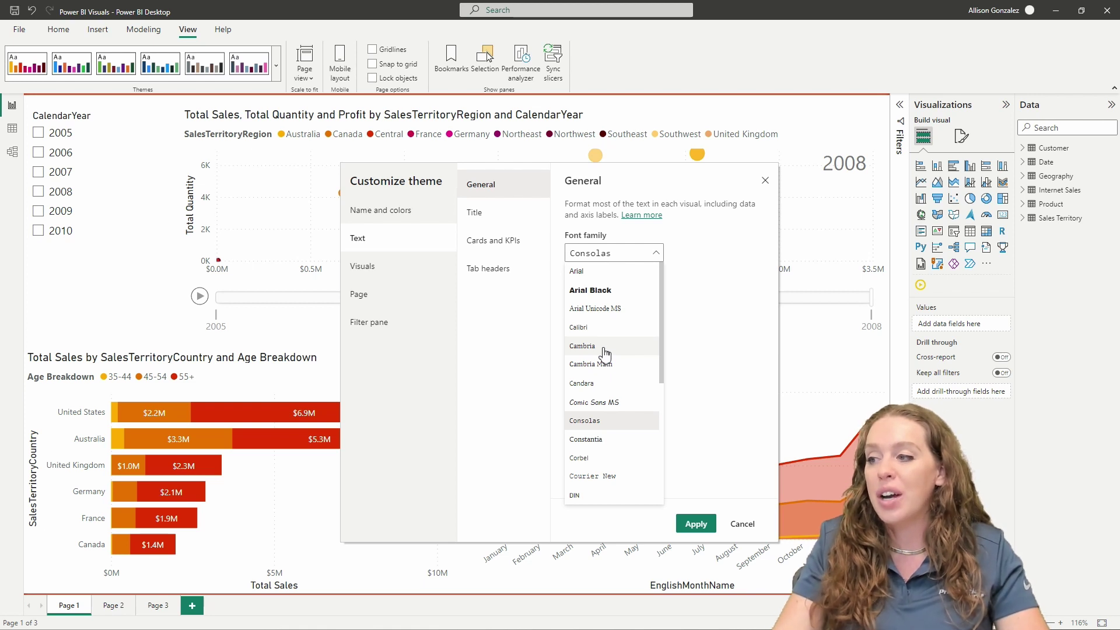
left_click(600, 347)
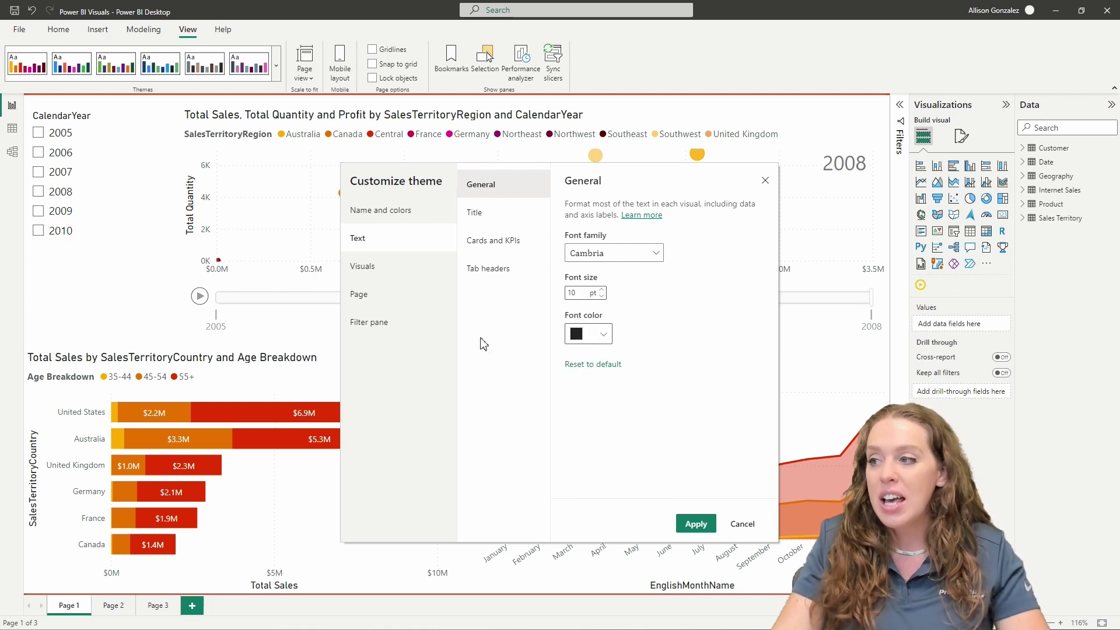
left_click(648, 252)
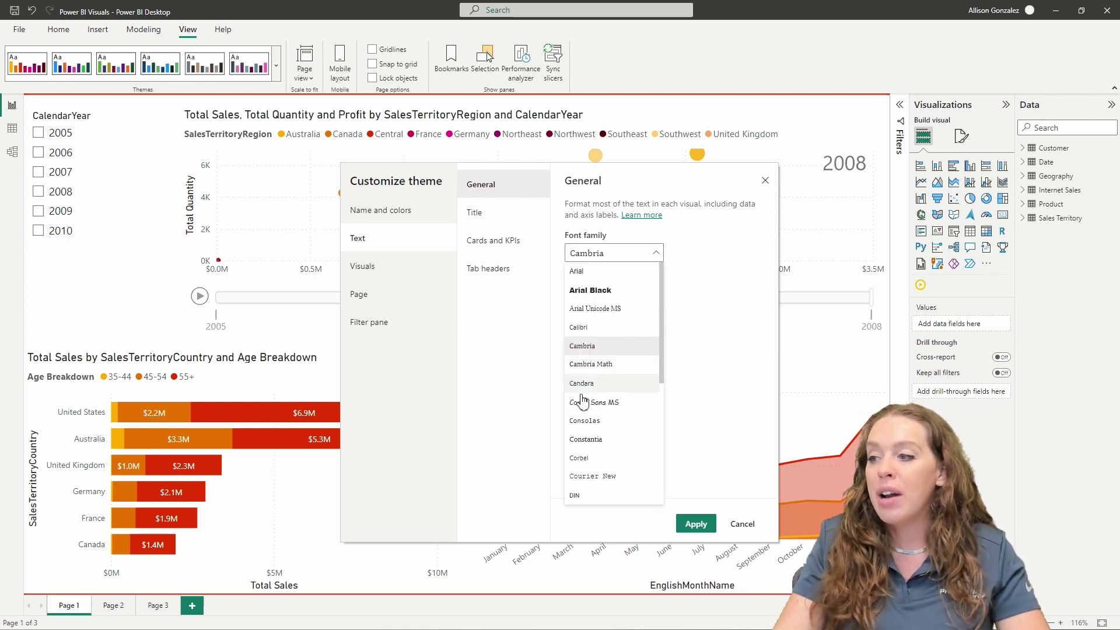
scroll(609, 461, "down", 3)
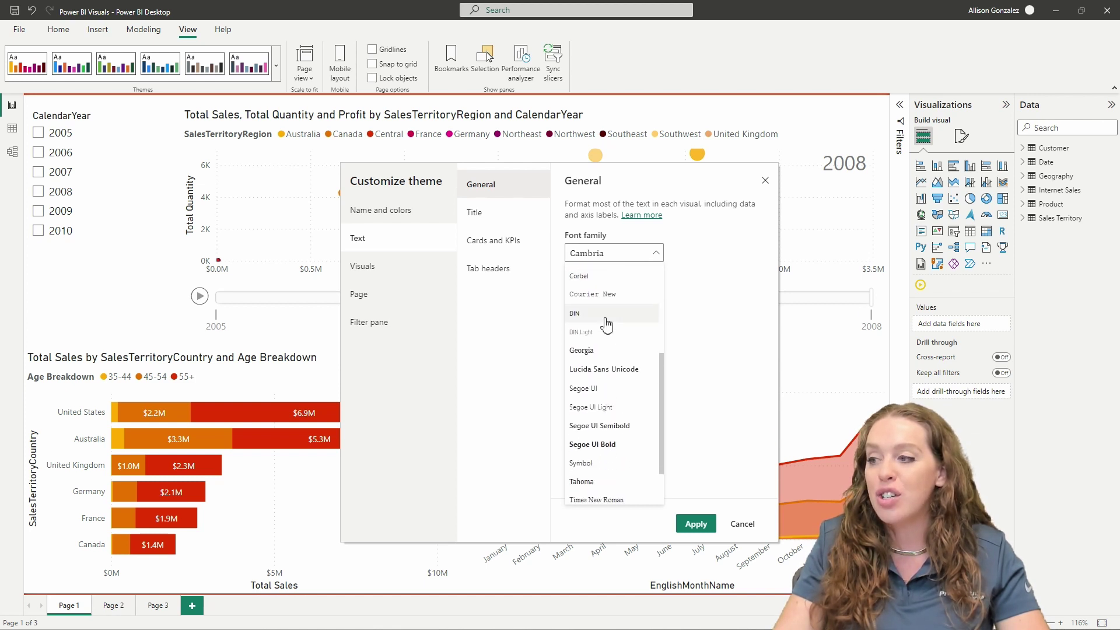
left_click(604, 315)
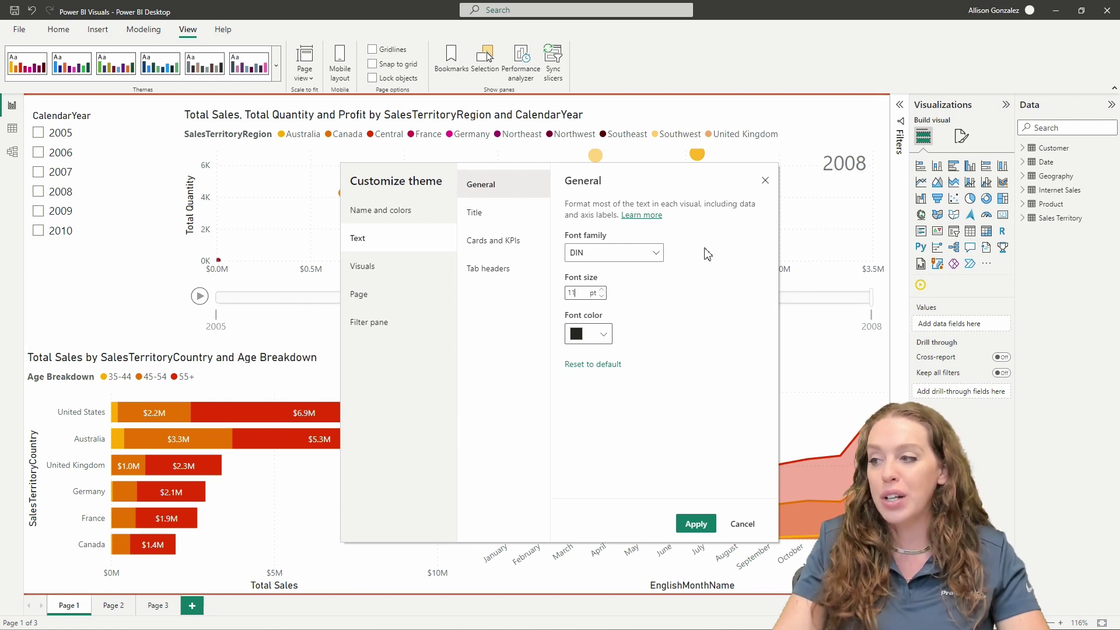
Check the general text font colour, then move to the Title text settings.
left_click(603, 335)
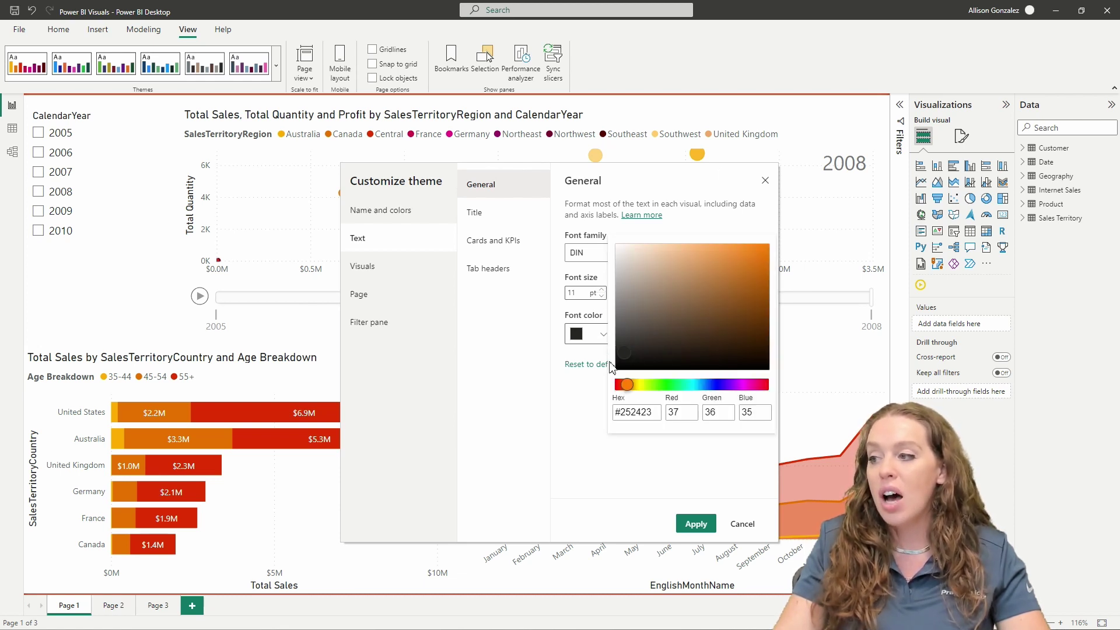
left_click(563, 407)
left_click(498, 220)
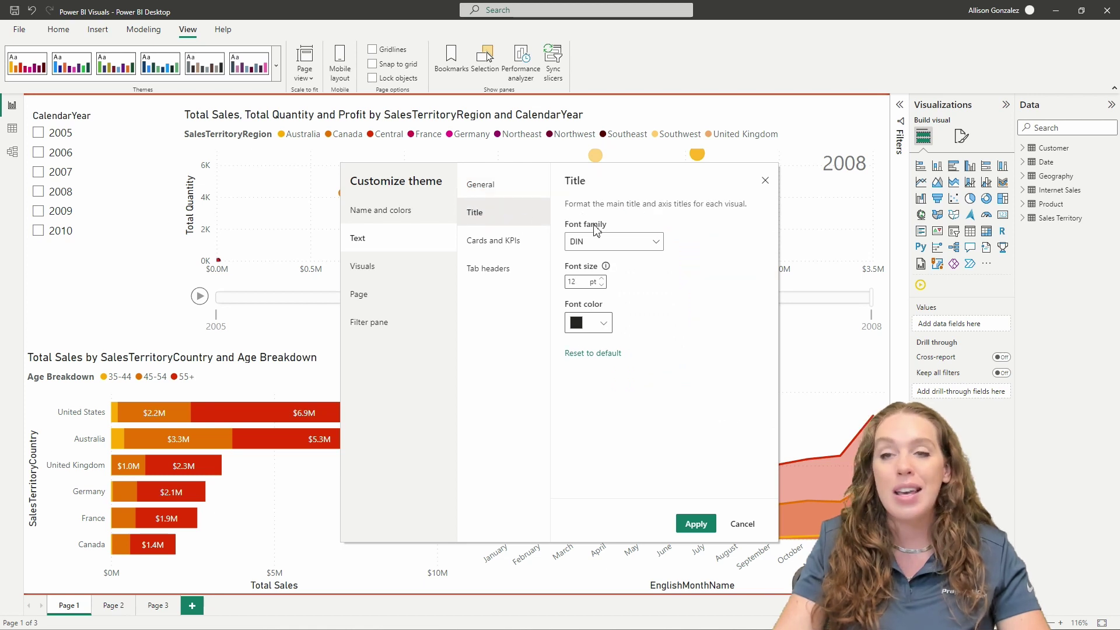
left_click(656, 242)
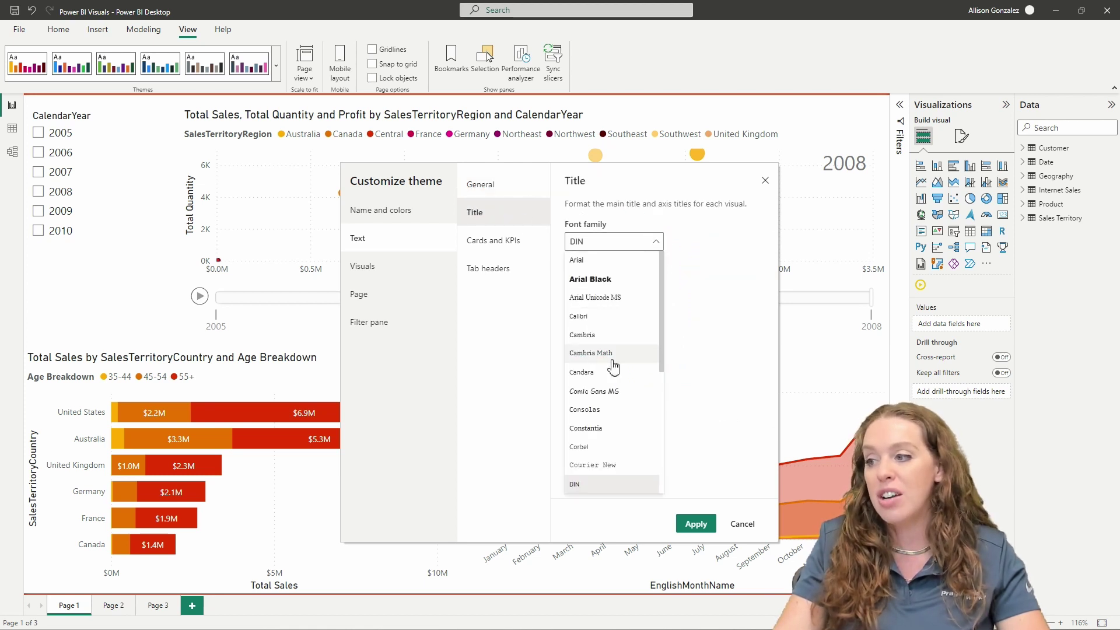
left_click(726, 262)
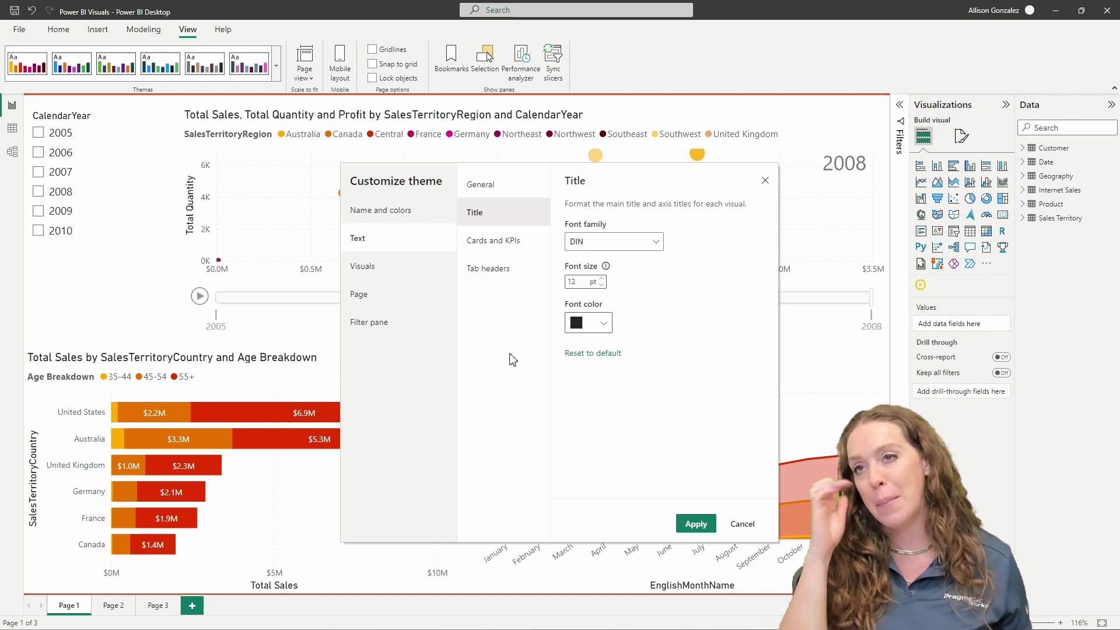
Review Cards and KPIs, Tab headers and General text, then show Visuals background settings.
left_click(495, 244)
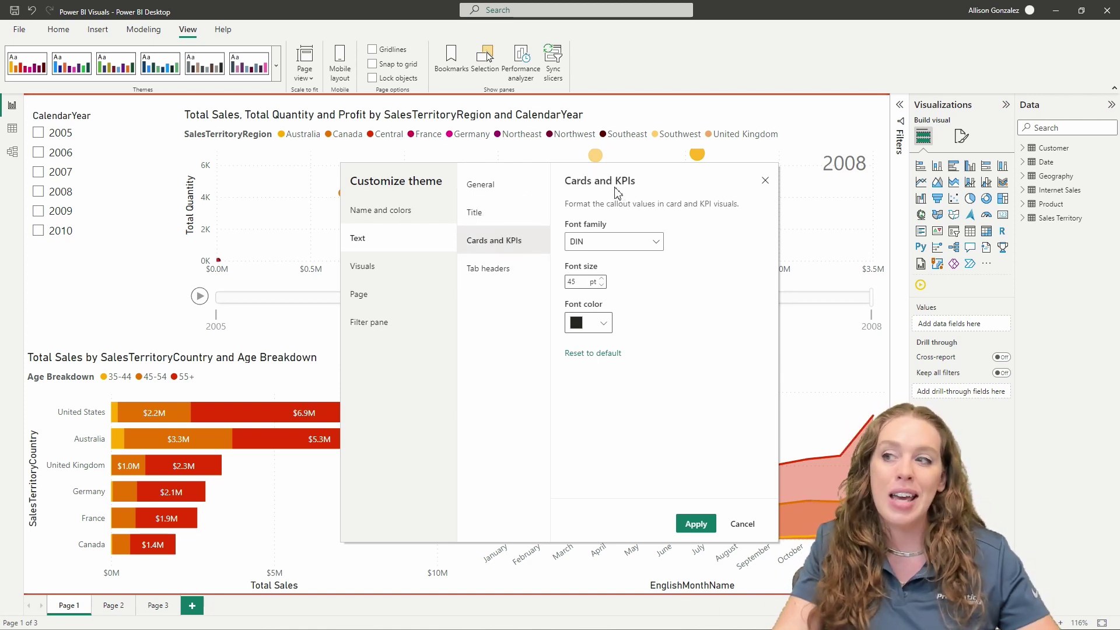
left_click(526, 274)
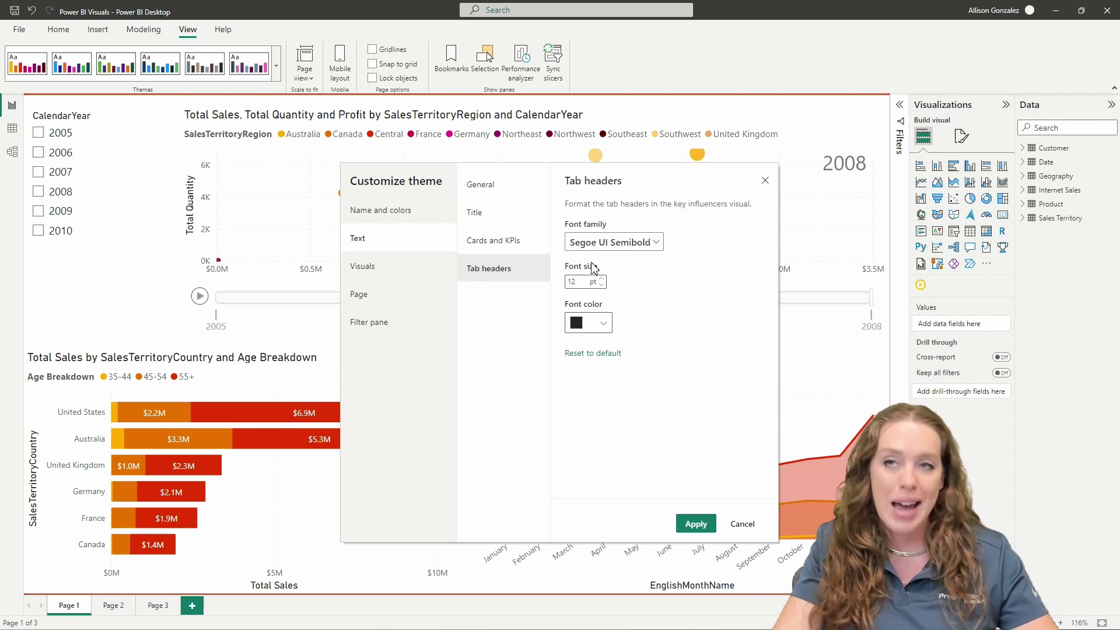
left_click(490, 195)
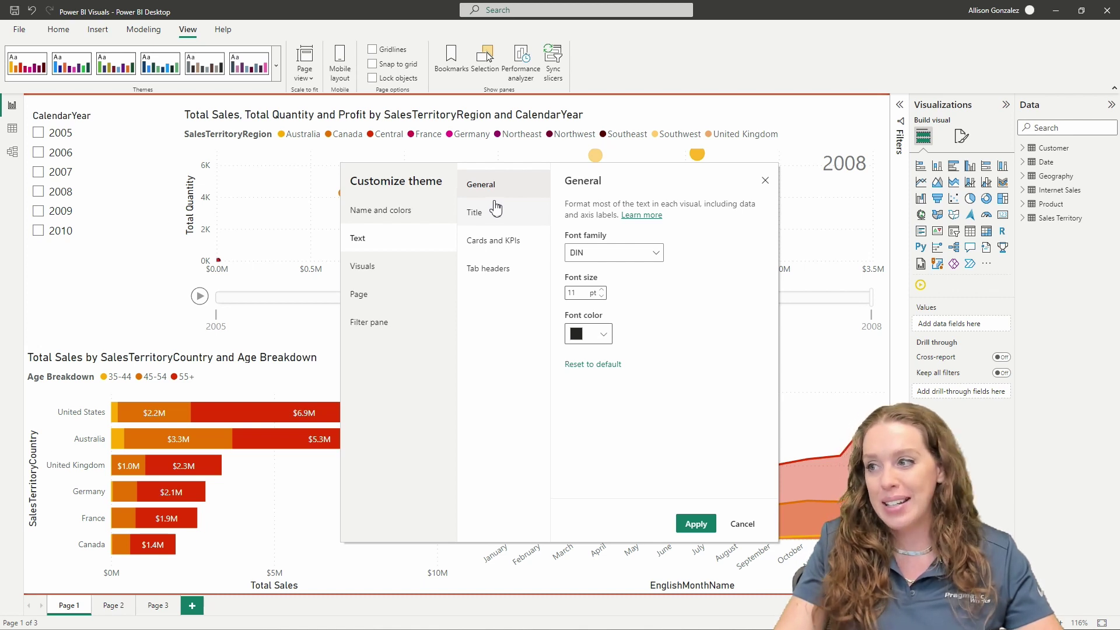
left_click(393, 267)
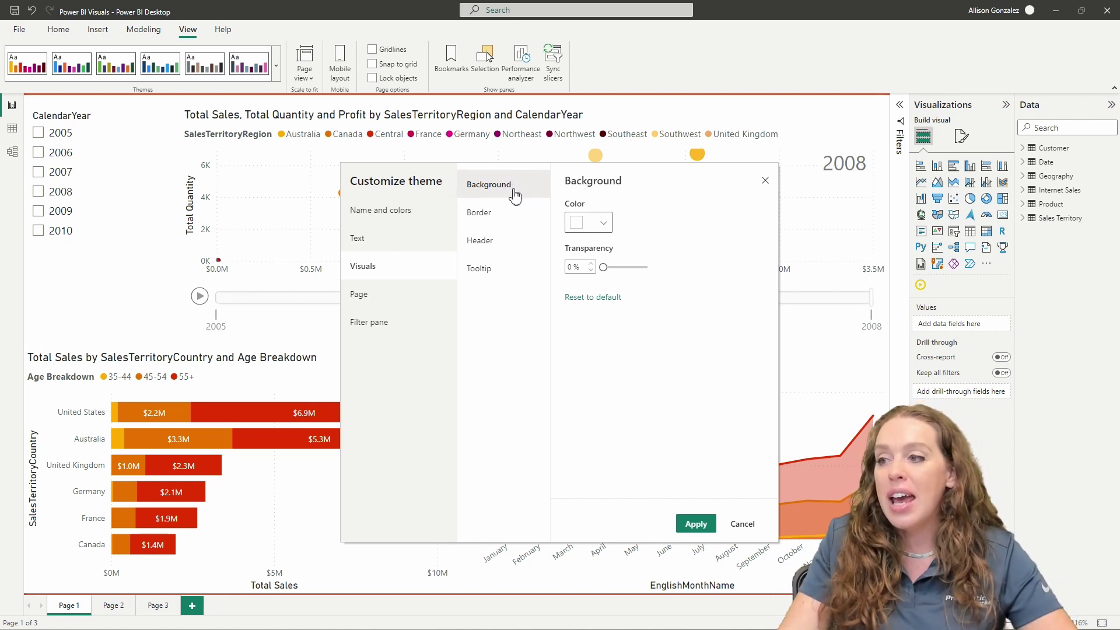
left_click(610, 230)
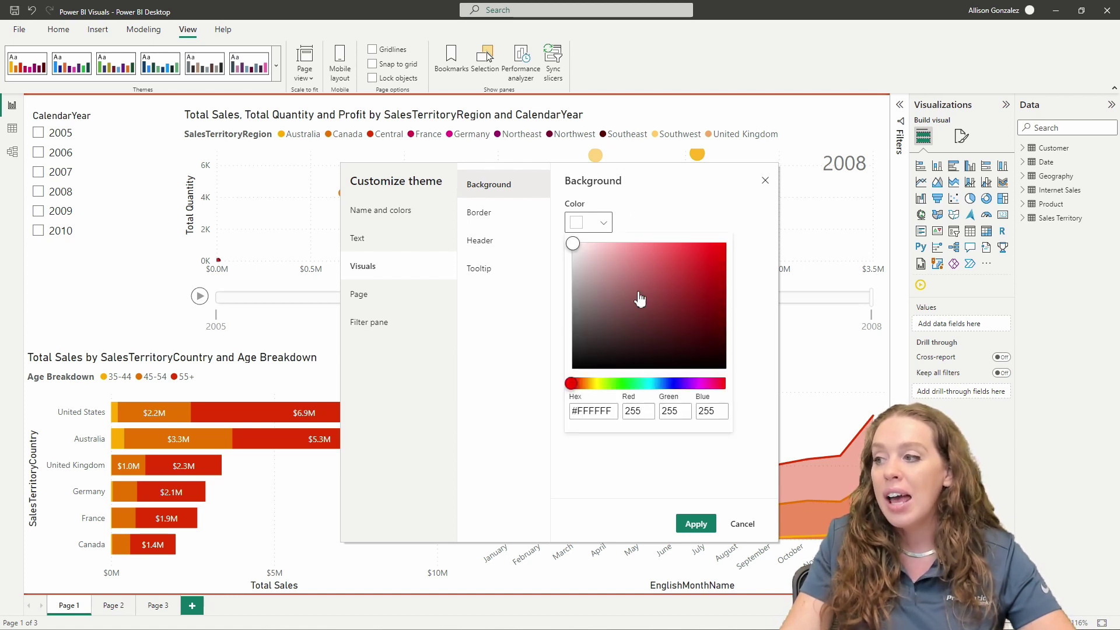
left_click(683, 235)
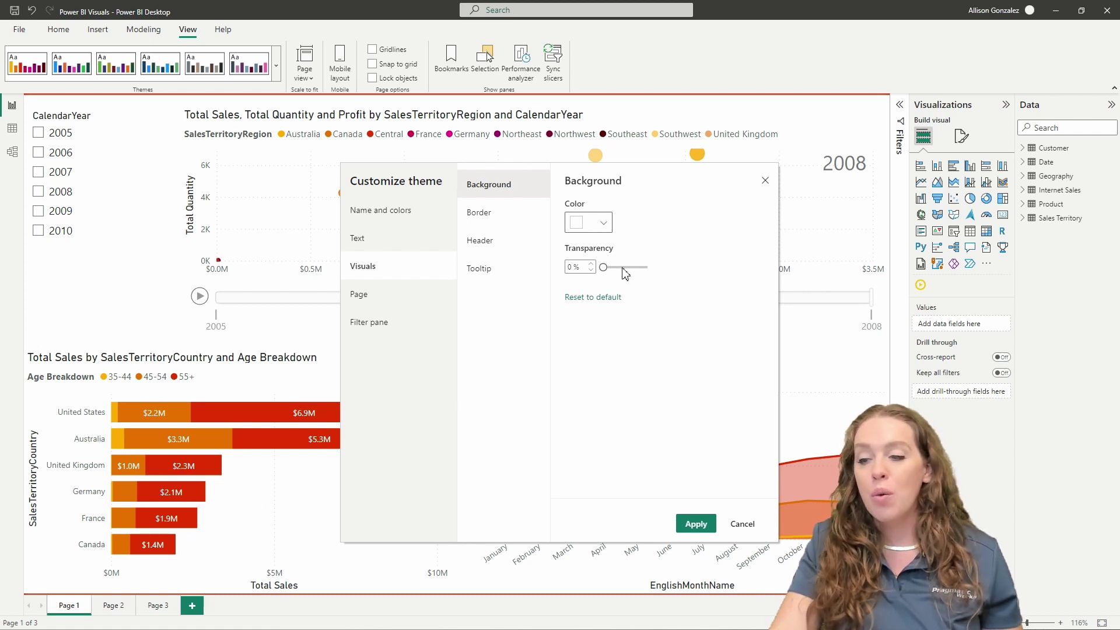
left_click_drag(604, 268, 669, 292)
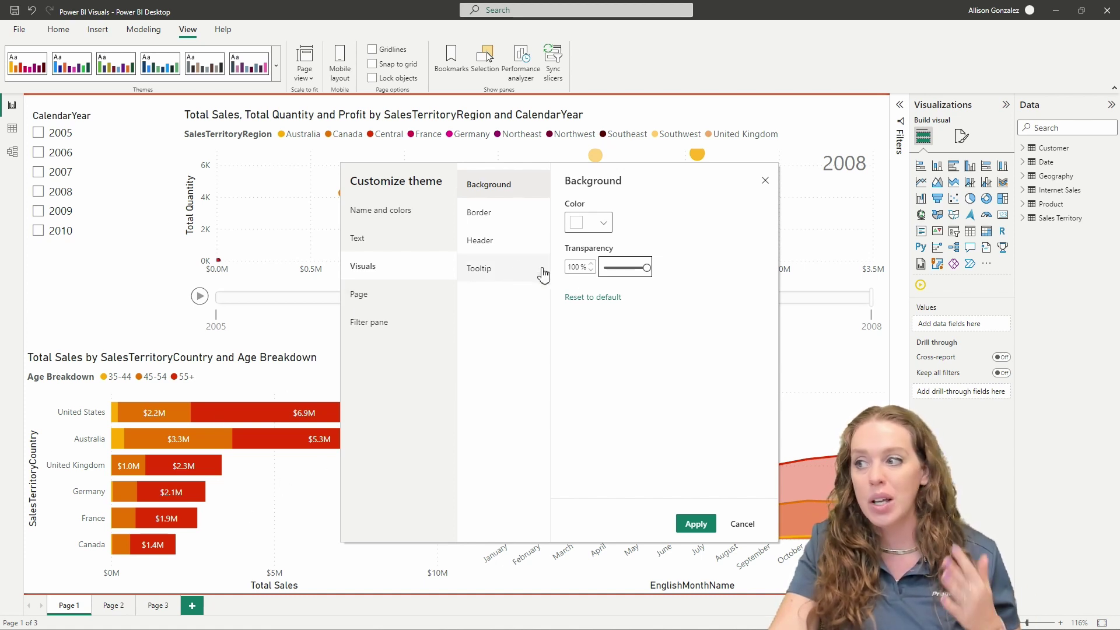
left_click_drag(648, 268, 562, 277)
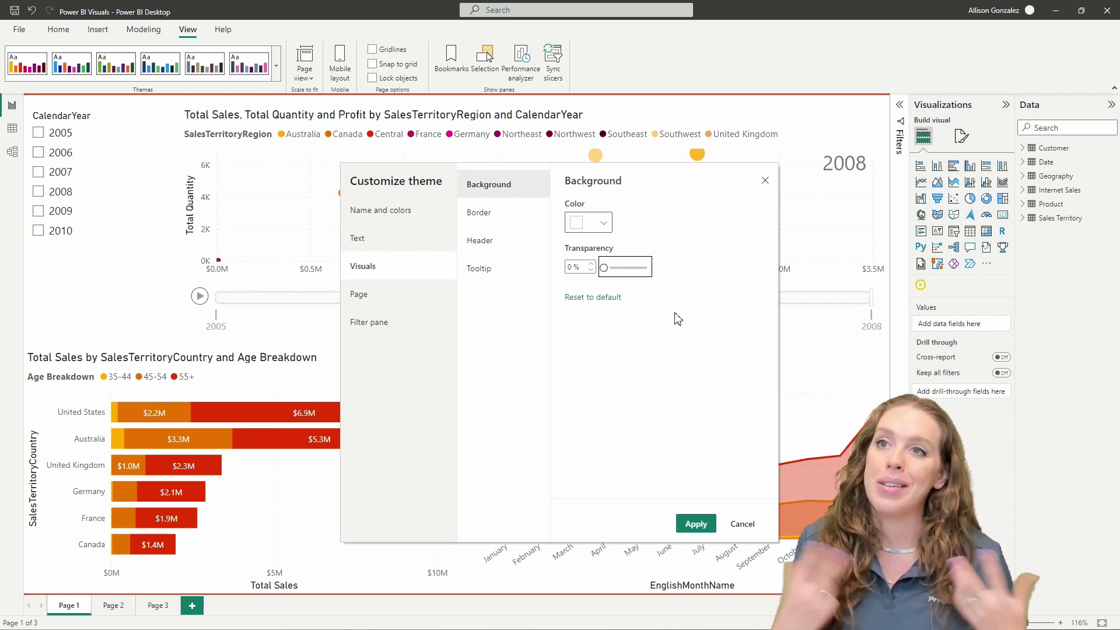
Copy Color 6's lavender hex value from the Name and colors palette.
left_click(396, 216)
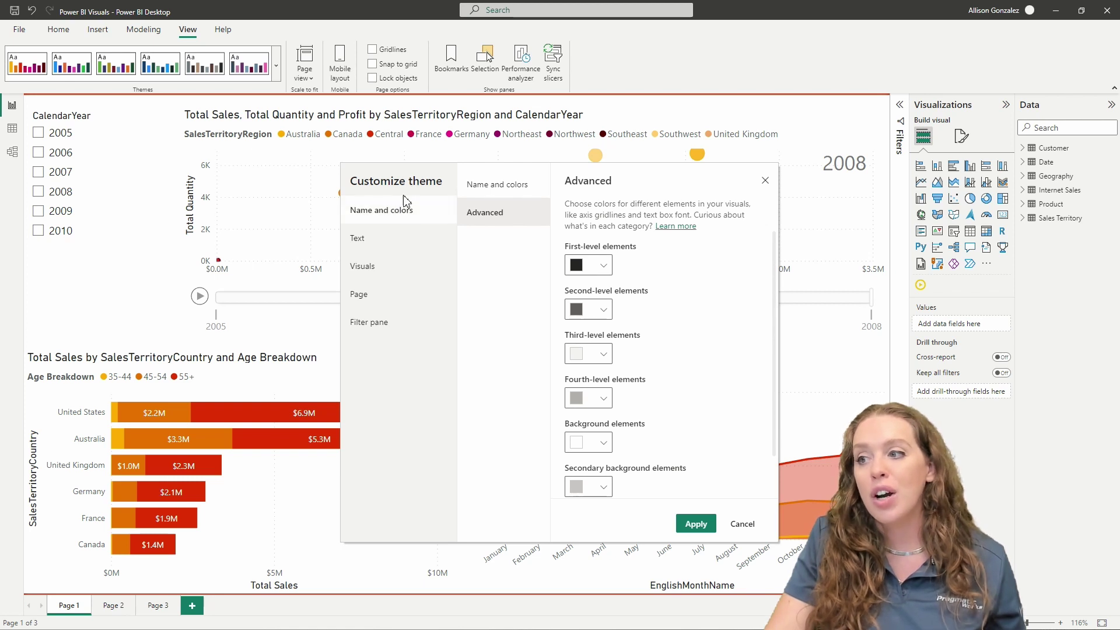
left_click(496, 192)
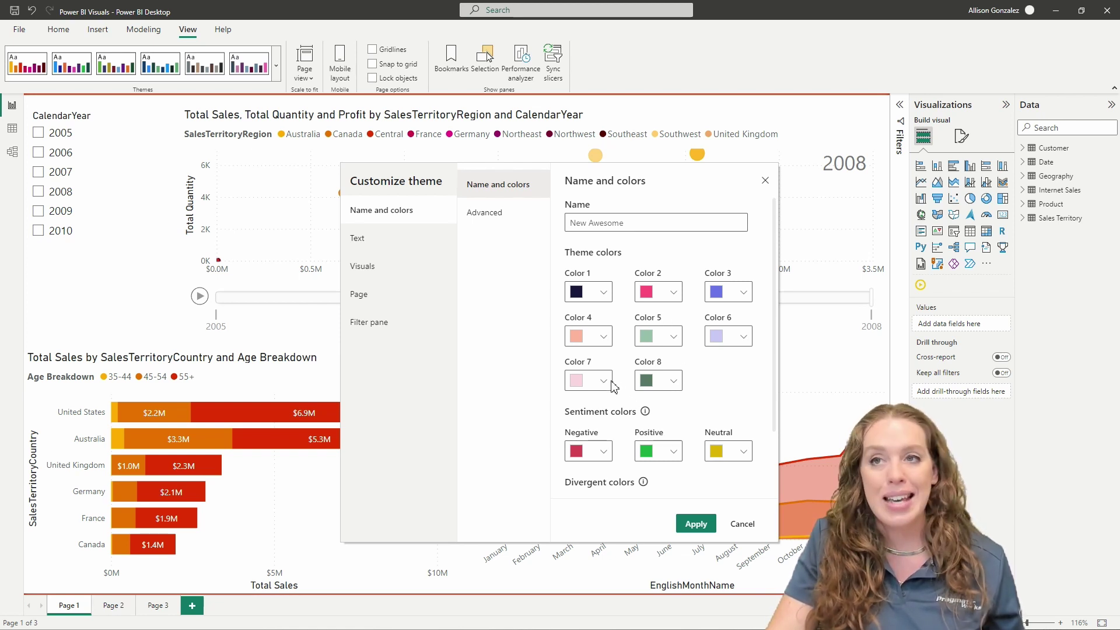
left_click(747, 340)
left_click_drag(644, 413, 600, 415)
key("ctrl+c")
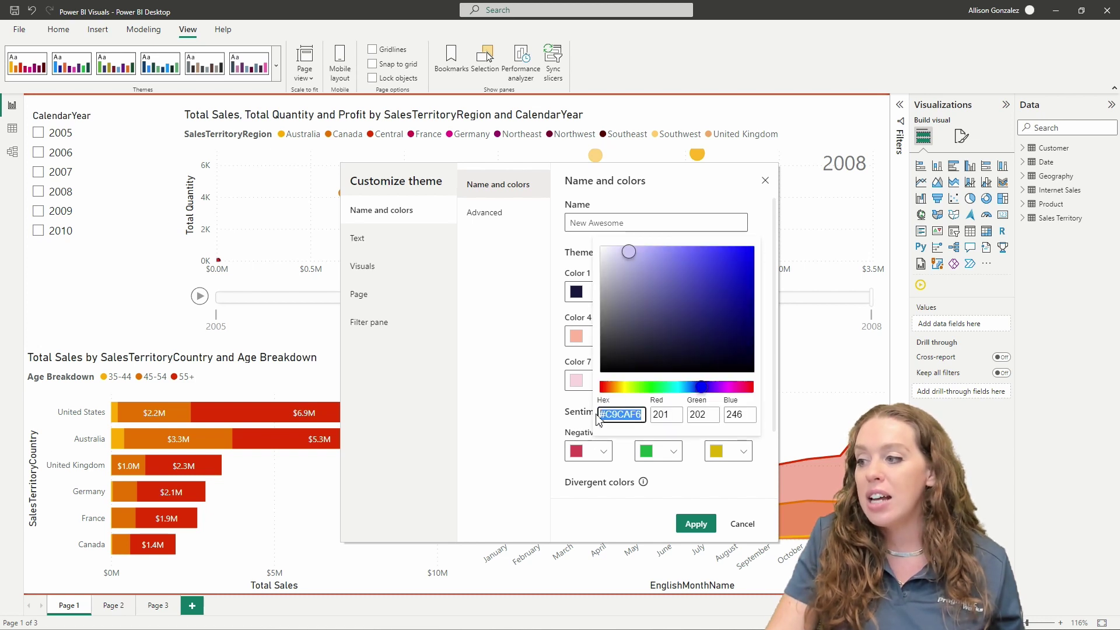
left_click(368, 275)
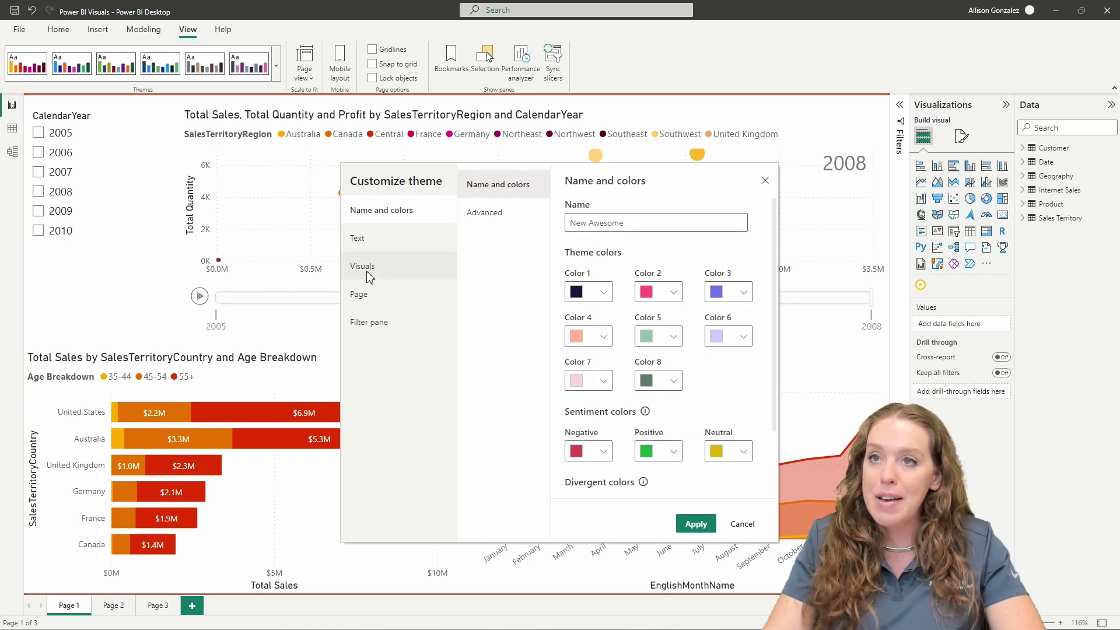
Paste lavender #C9CAF6 as the visual background and lighten it to pale #EAEAF8.
left_click(382, 277)
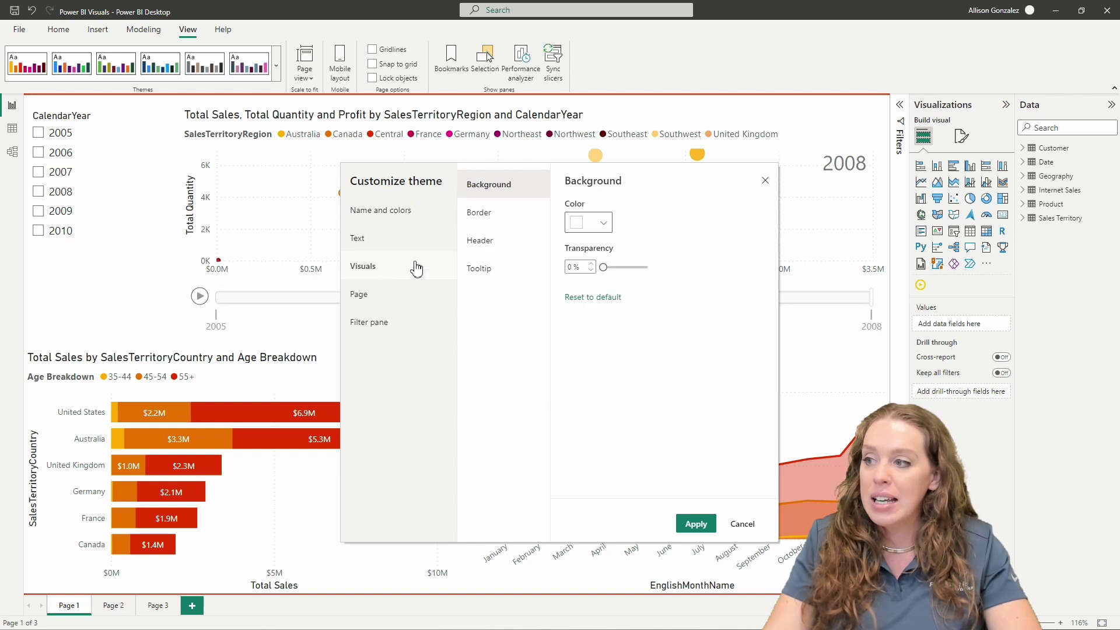
left_click(605, 227)
double_click(614, 412)
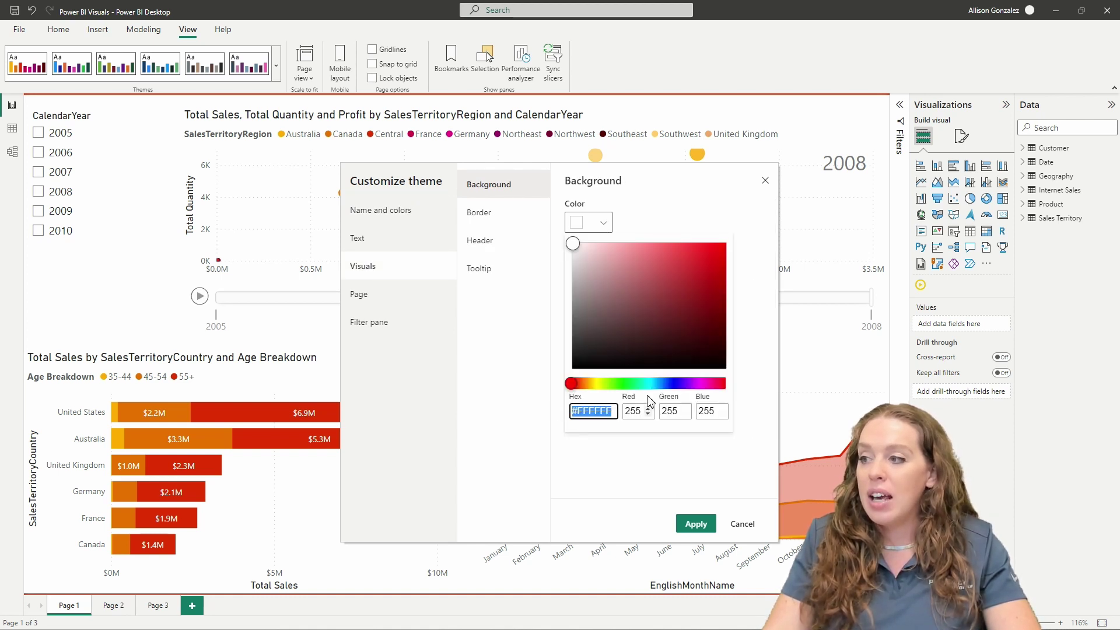
key("ctrl+v")
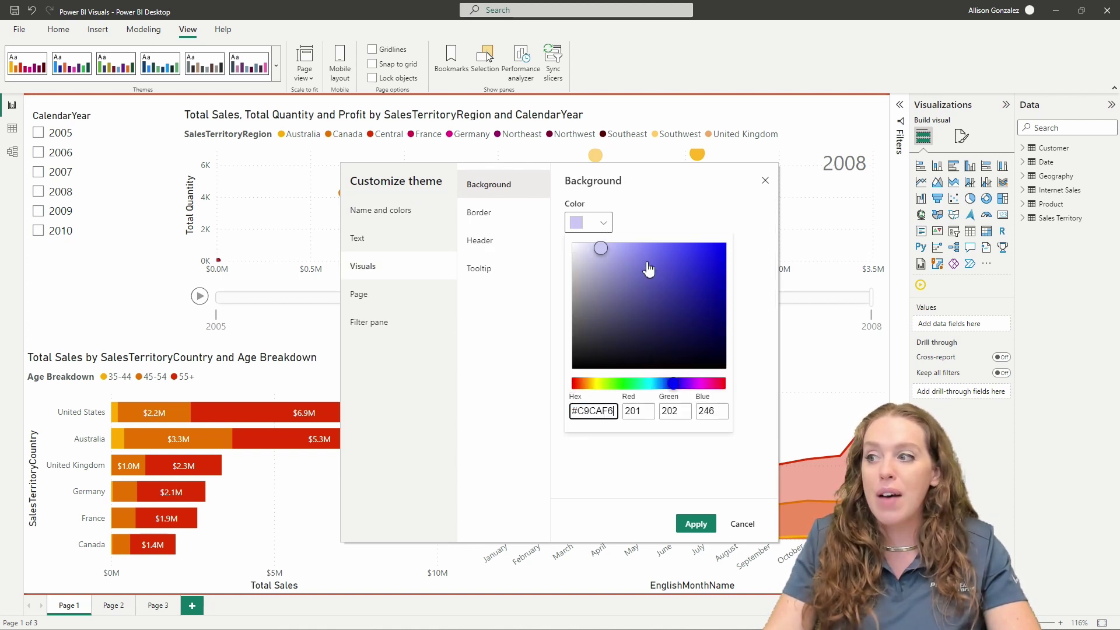
left_click(581, 248)
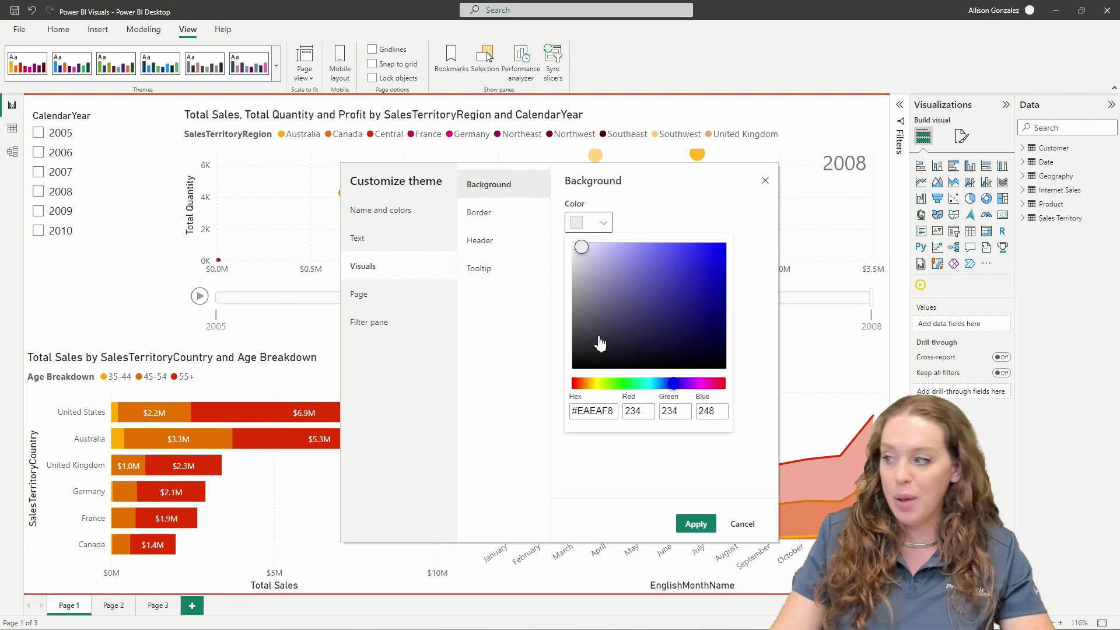
left_click(566, 275)
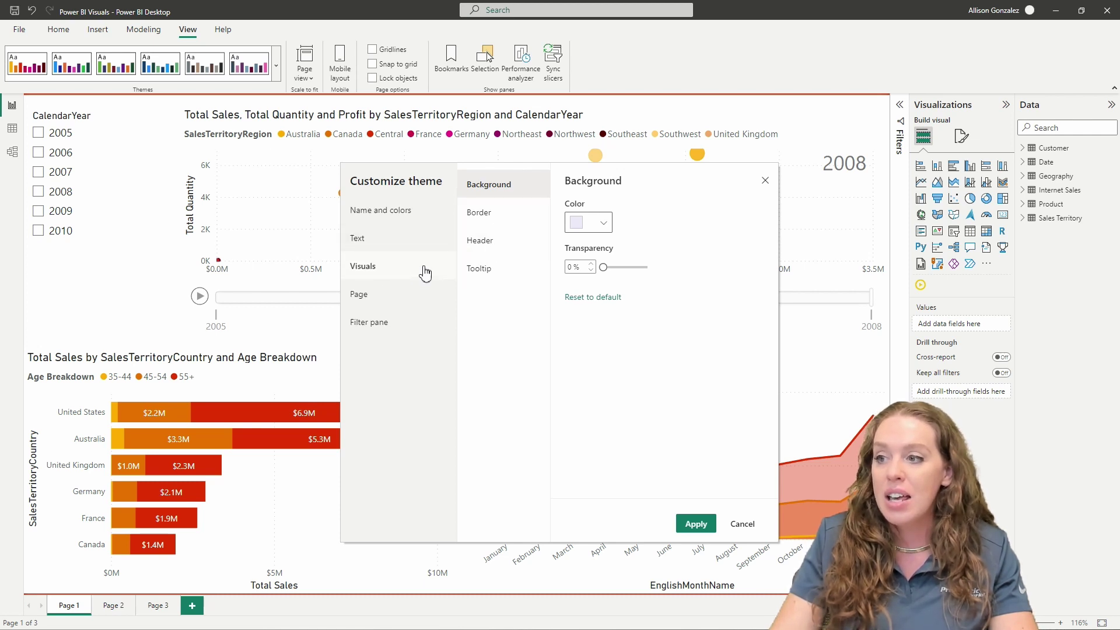
Review the visual Border, Header and Tooltip options, then show Page wallpaper settings.
left_click(513, 215)
left_click(500, 249)
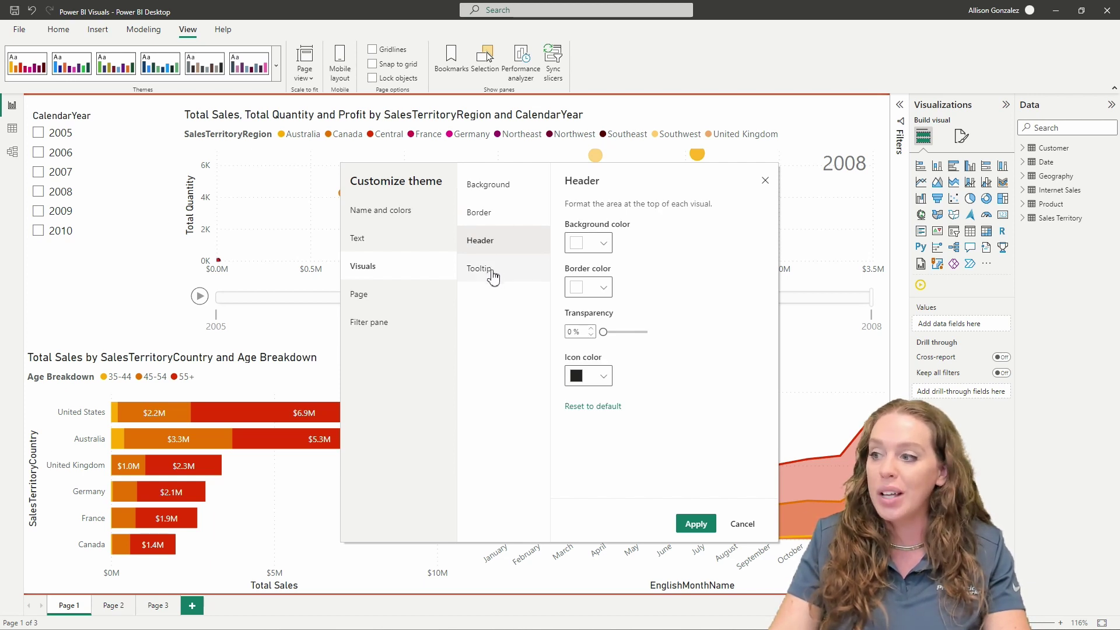
left_click(493, 274)
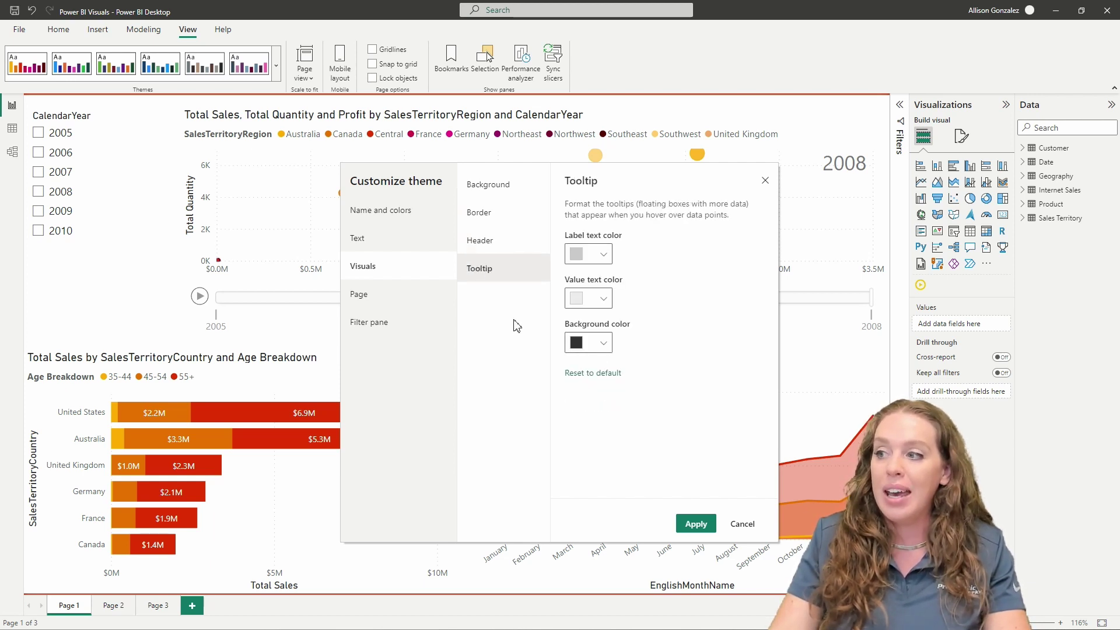
left_click(499, 185)
left_click(378, 302)
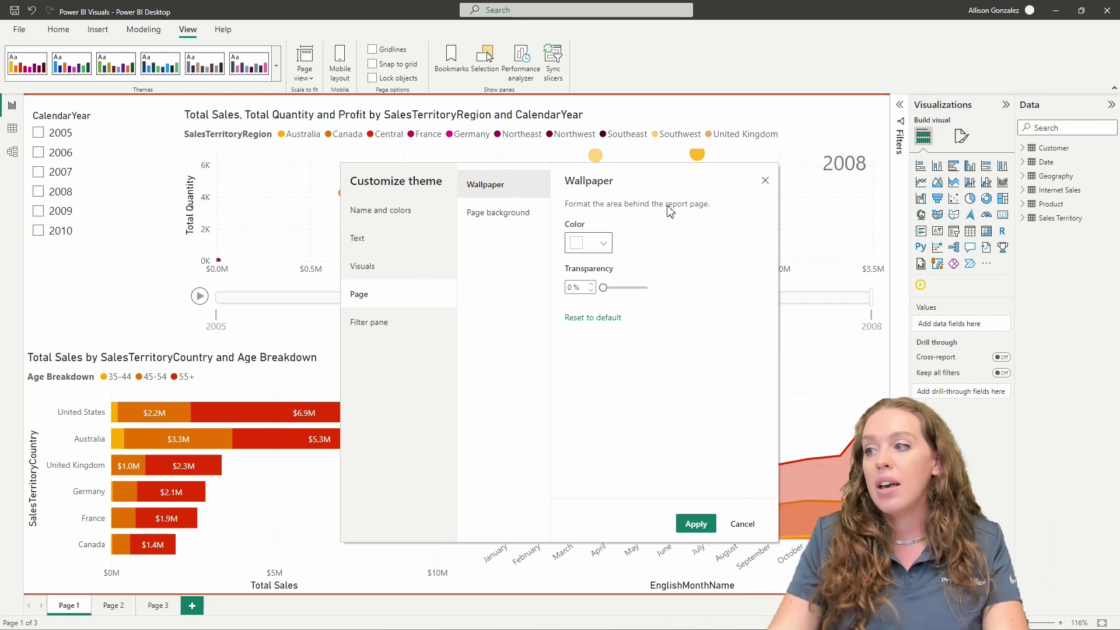
Copy Color 3's hex code #6874E8 from the theme palette.
left_click(607, 247)
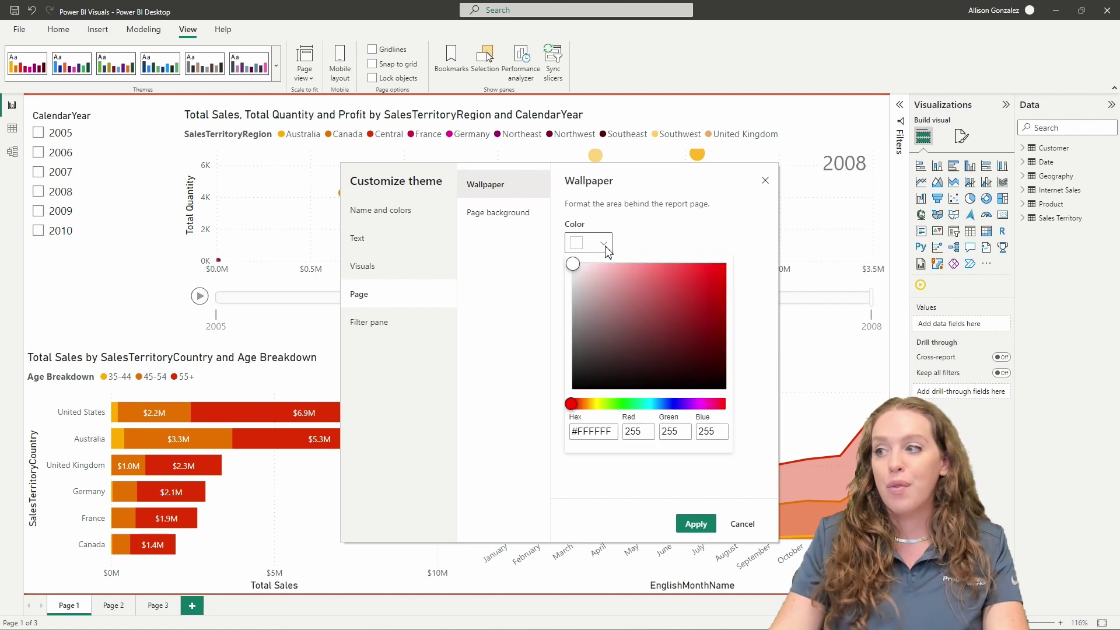
left_click(370, 216)
left_click(374, 211)
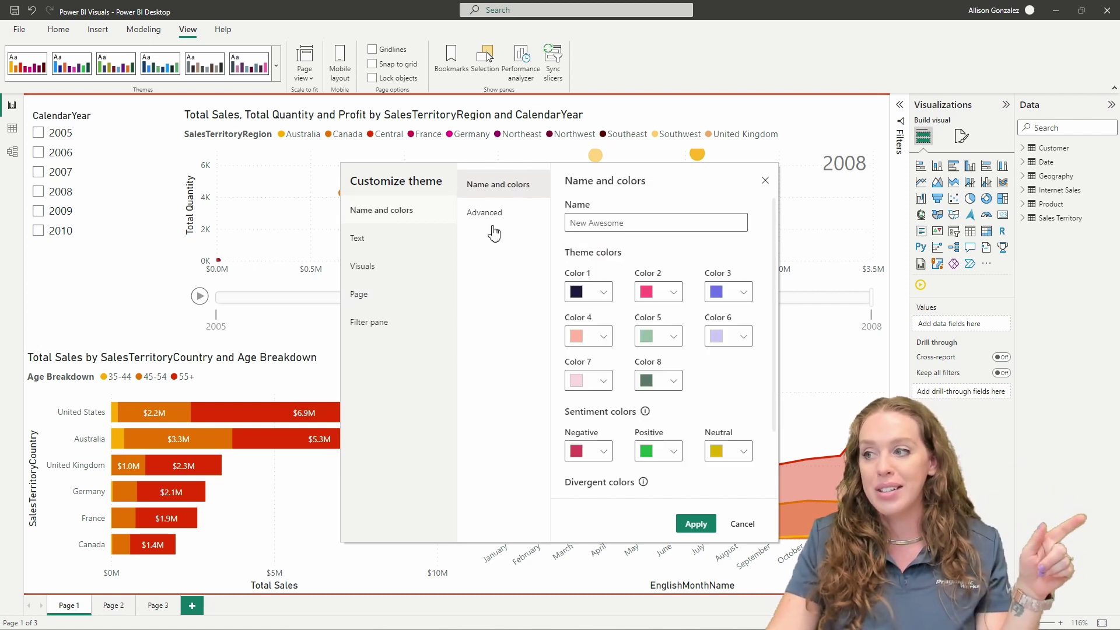
left_click(745, 293)
left_click(643, 480)
key("ctrl+c")
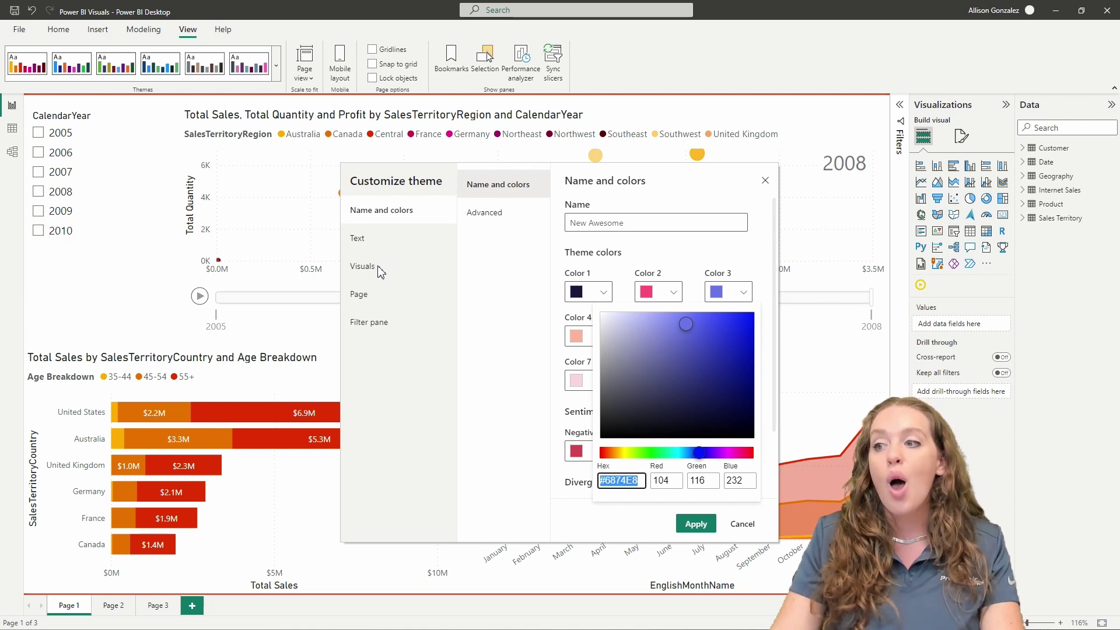
left_click(366, 301)
Set the page wallpaper colour to #6874E8.
left_click(365, 302)
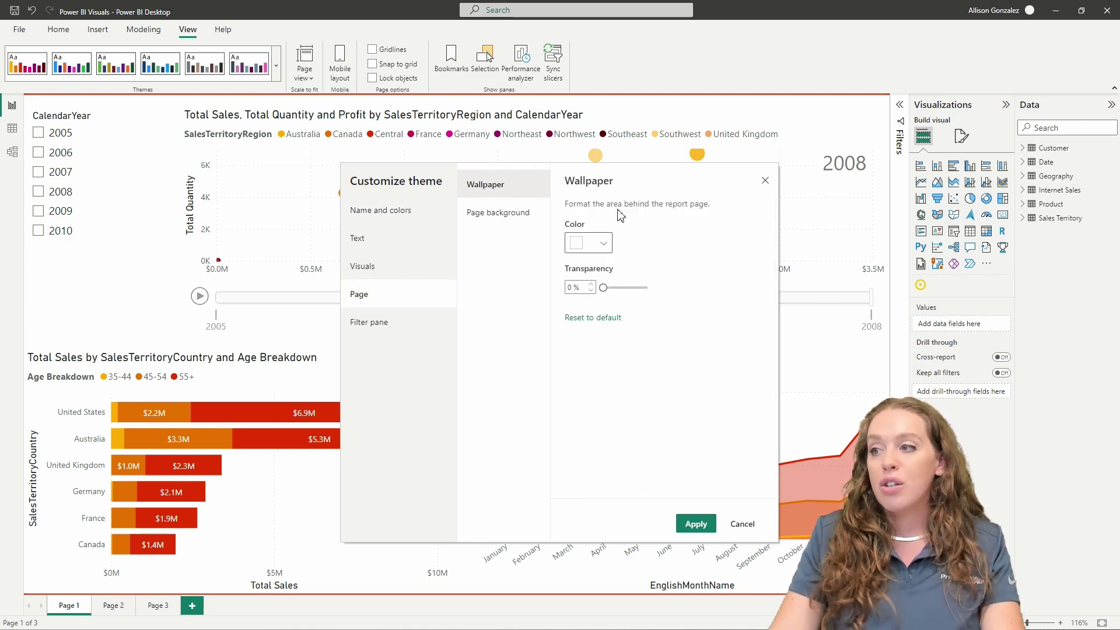
left_click(602, 244)
double_click(607, 432)
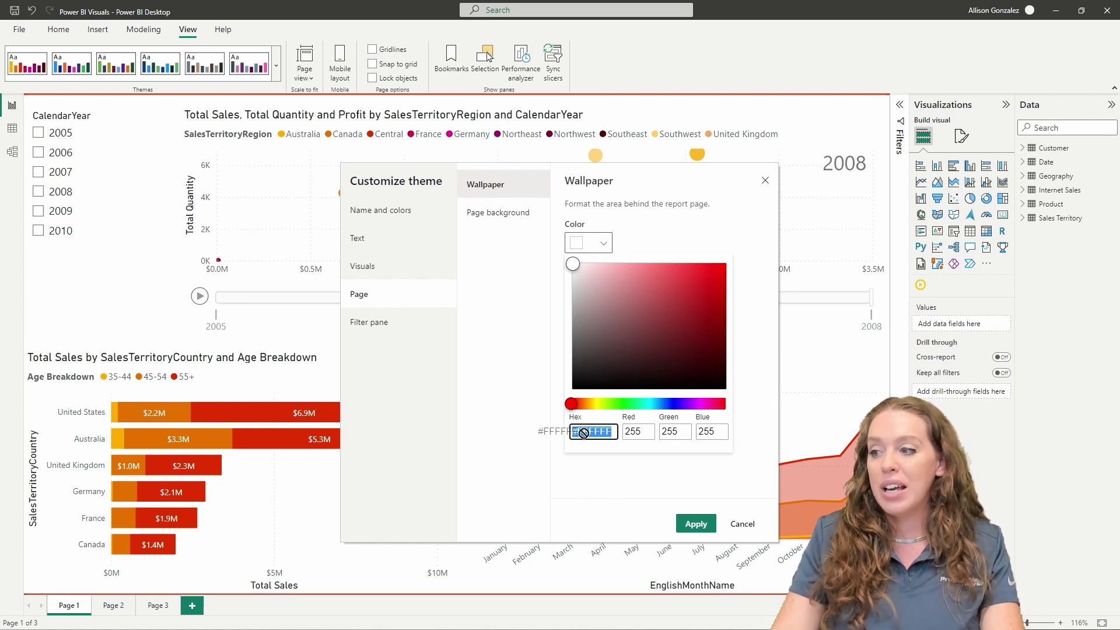
key("ctrl+v")
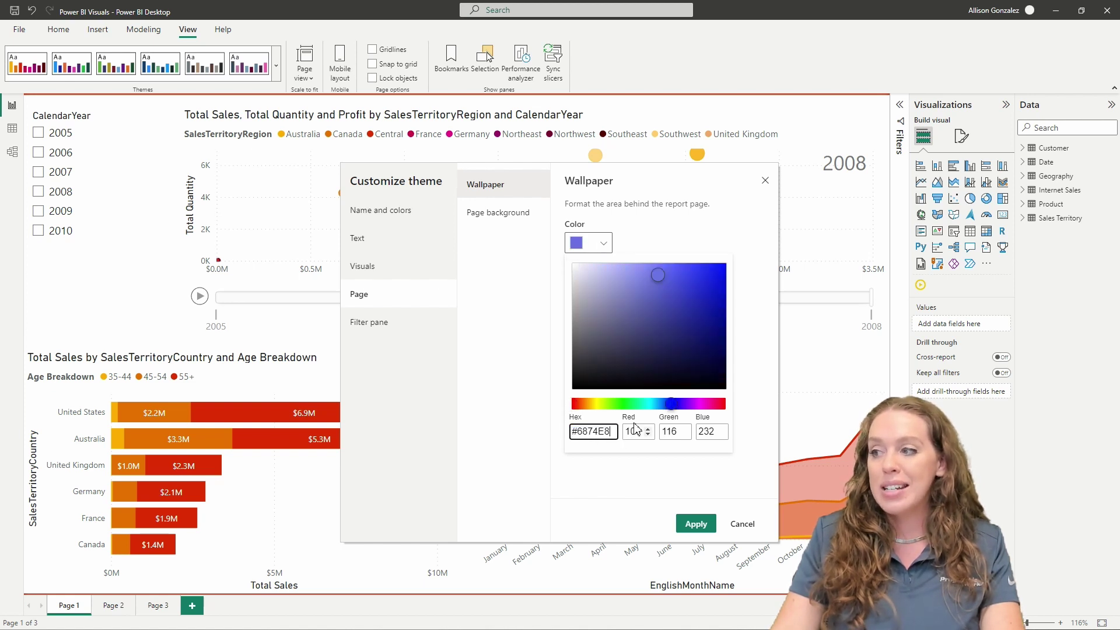
left_click(730, 236)
Set the page background to #6874E8 lightened to #848EED.
left_click(509, 215)
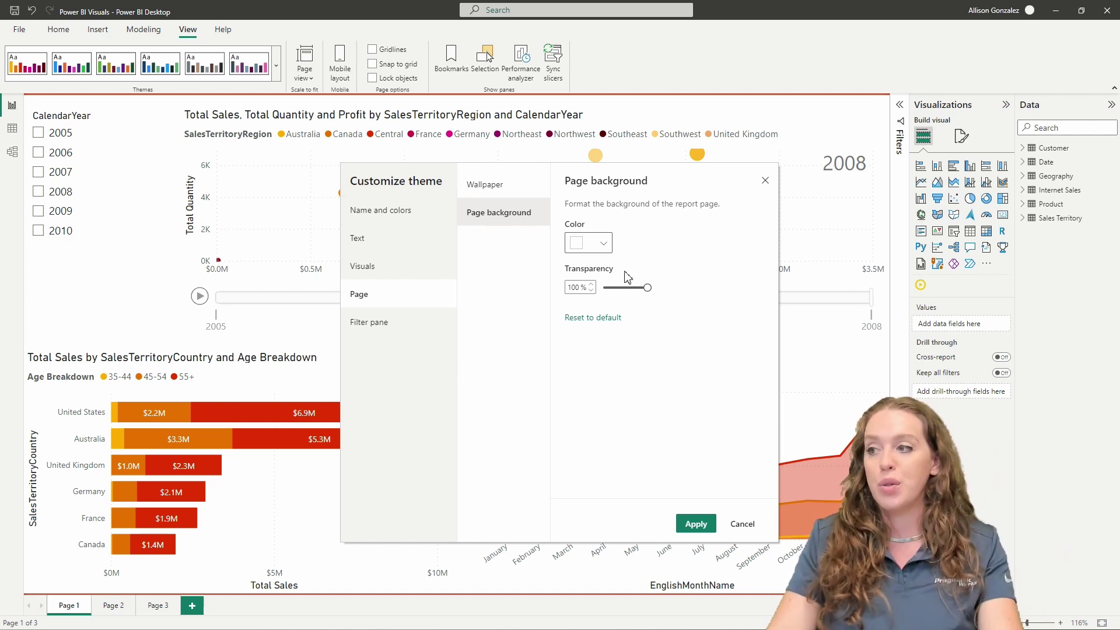
left_click(606, 245)
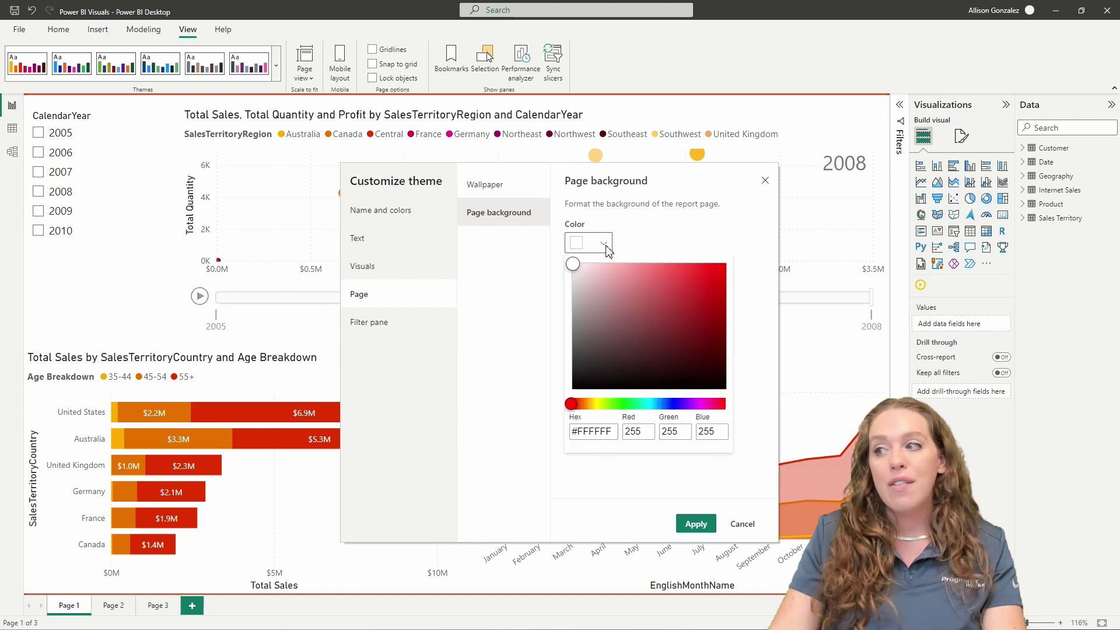
triple_click(617, 435)
type("#6874E8")
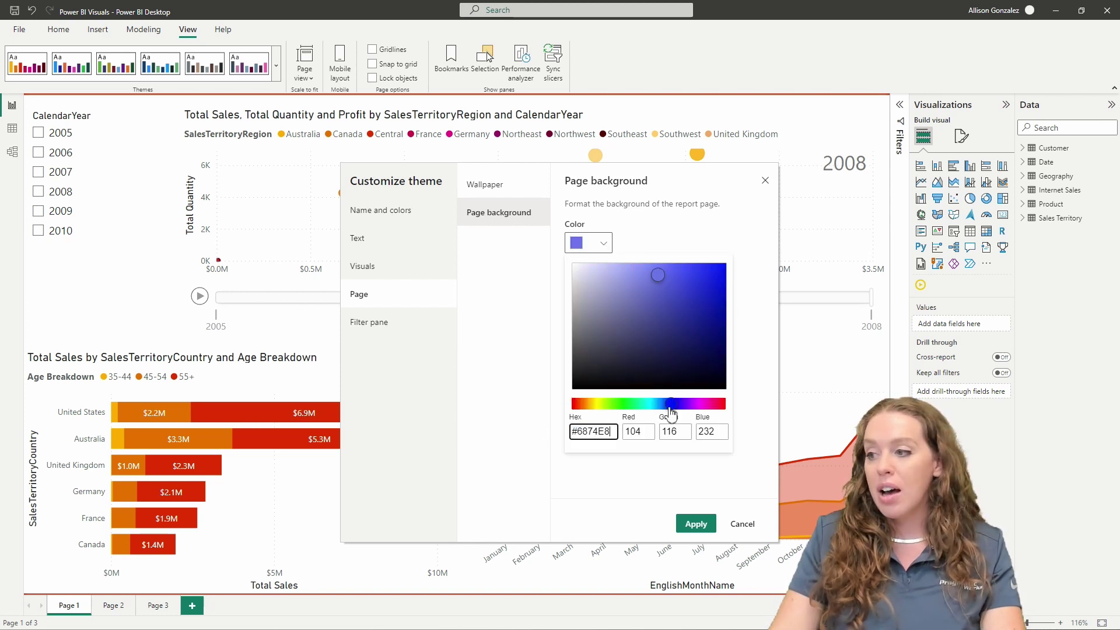
left_click(641, 272)
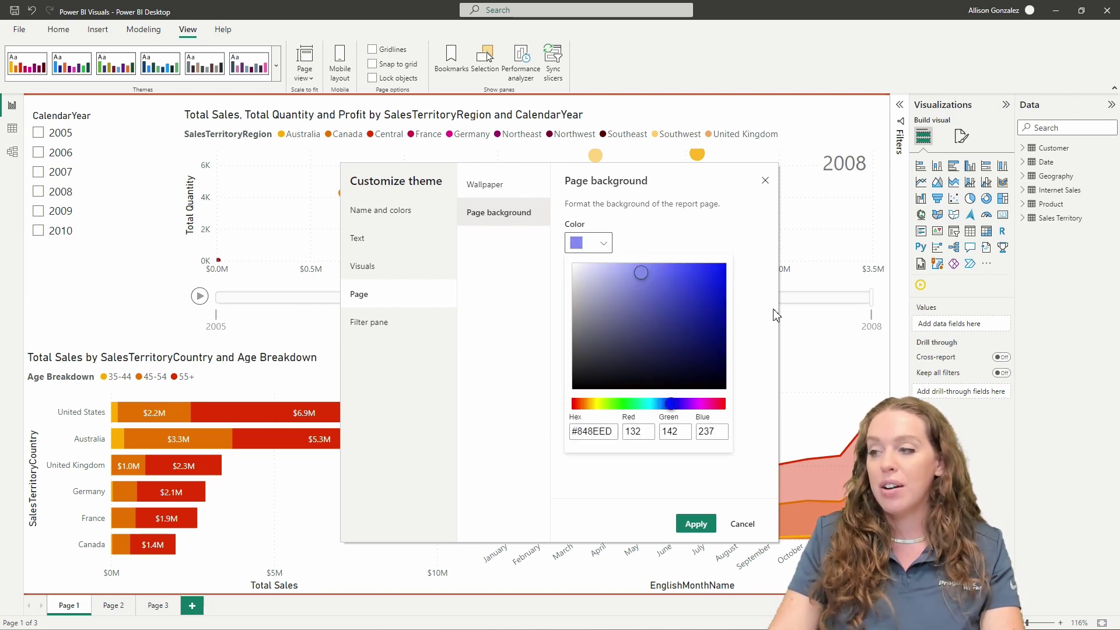
left_click(388, 330)
left_click(388, 330)
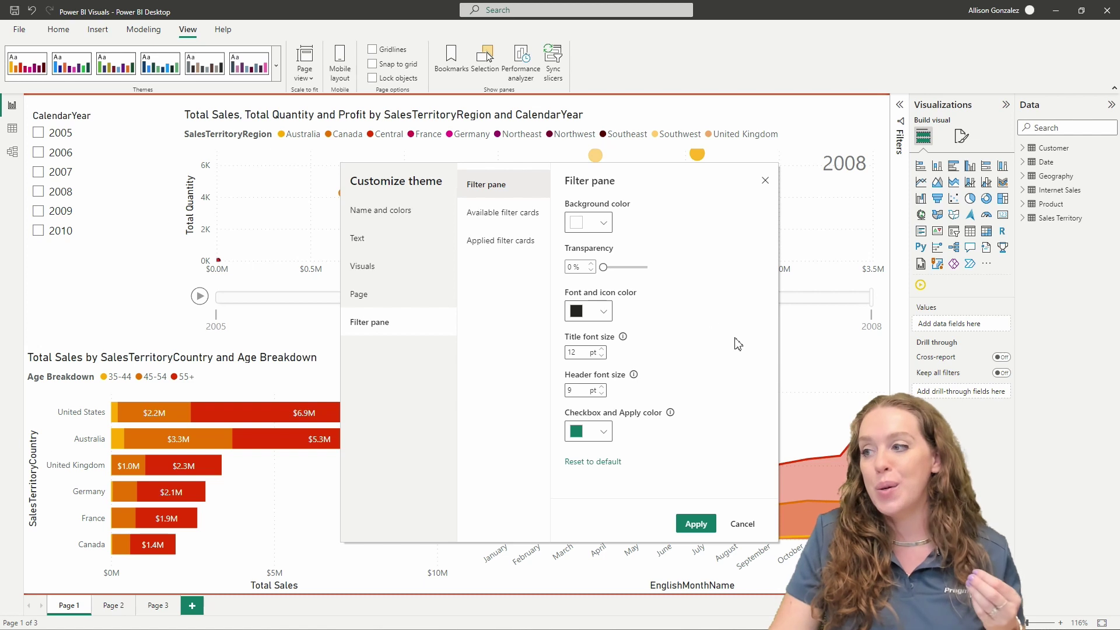
Set the filter pane background colour to #6874EF.
left_click(605, 223)
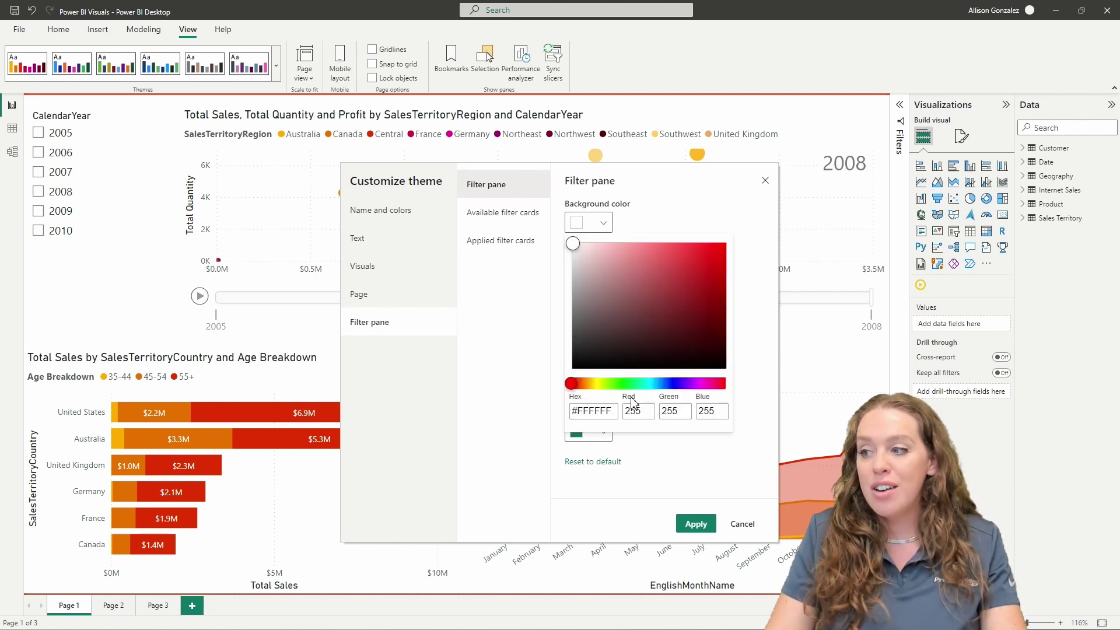
left_click_drag(614, 411, 546, 406)
type("#6874EF")
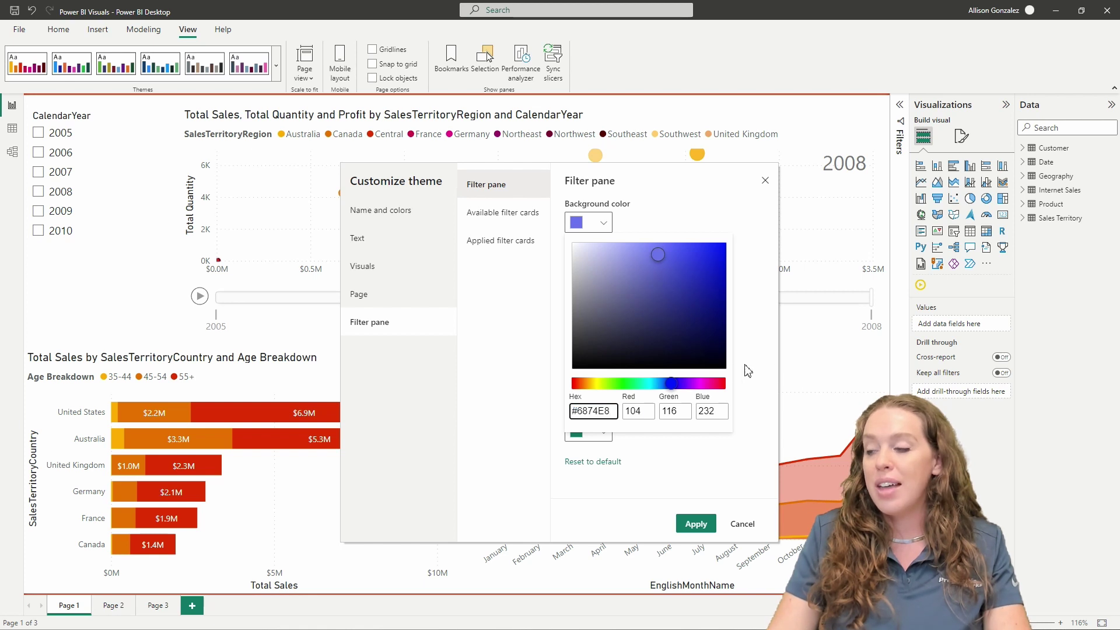
left_click(752, 365)
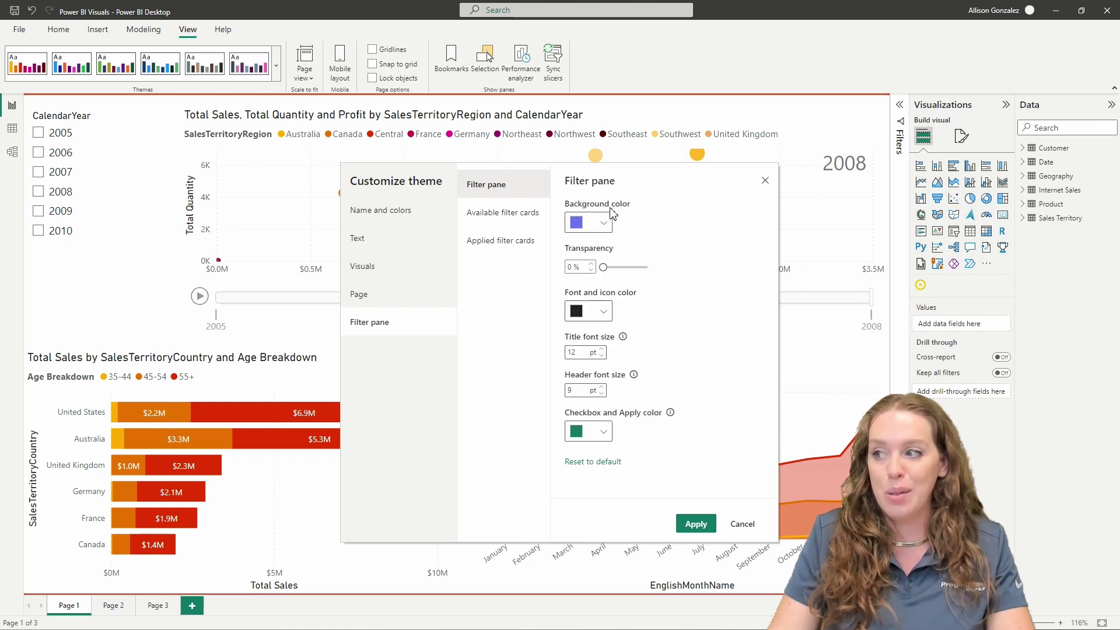
Make filter pane font and icons white, apply the theme, and view Page 2.
left_click(605, 313)
left_click(572, 332)
left_click(751, 298)
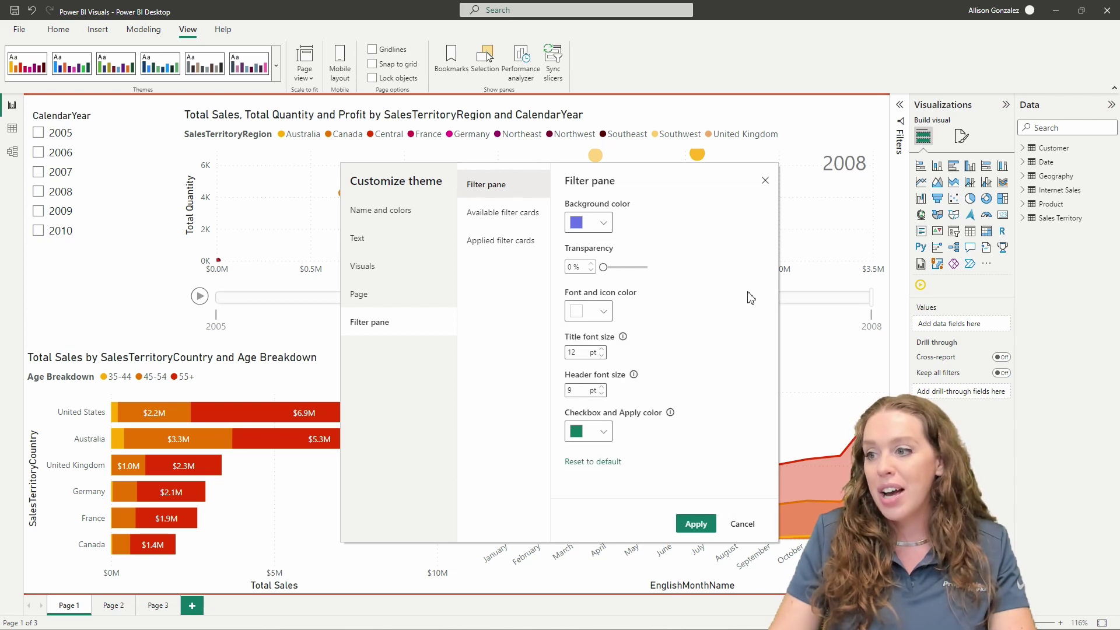
left_click(700, 523)
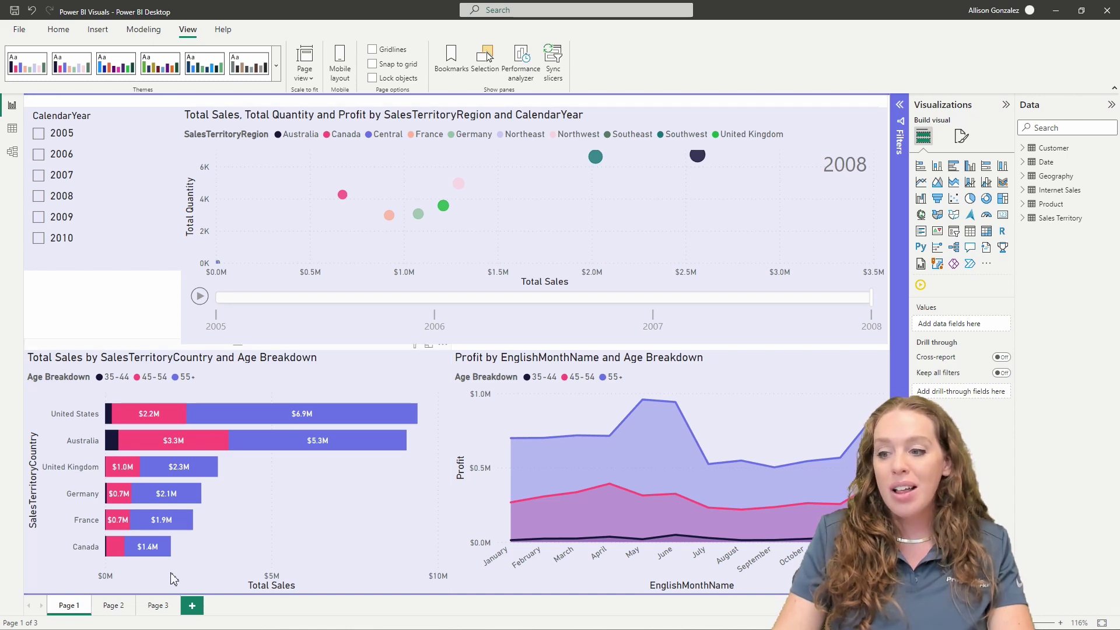
left_click(112, 605)
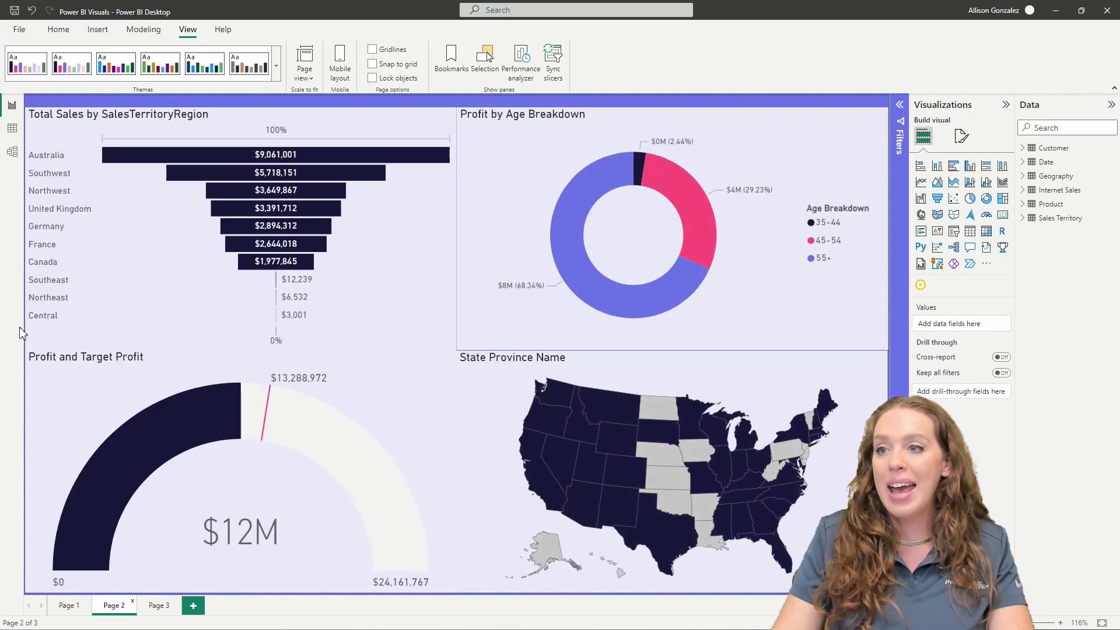